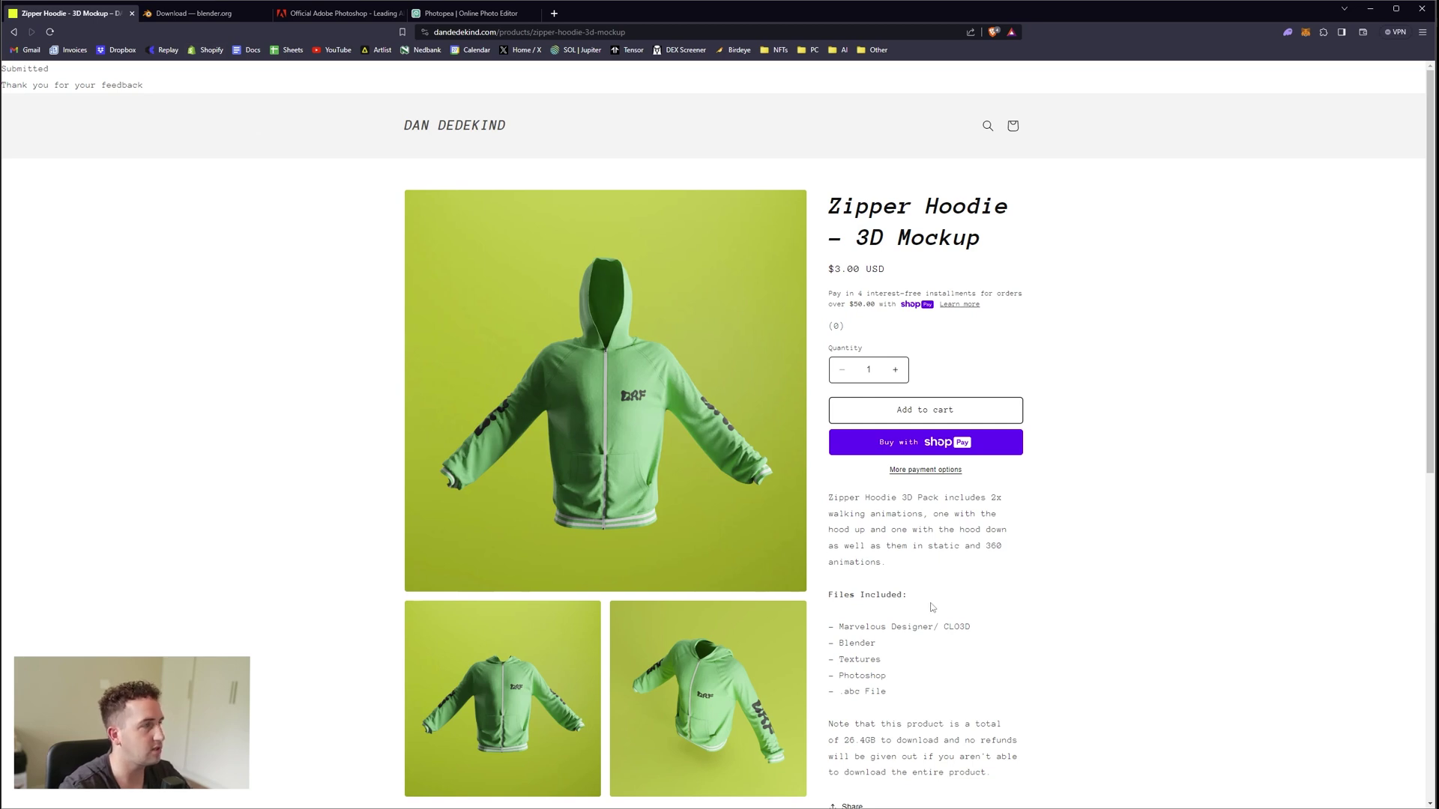
Step: Look over the Blender, Photoshop and Photopea pages, then return to the hoodie mockup page
scroll(915, 596, "down", 1)
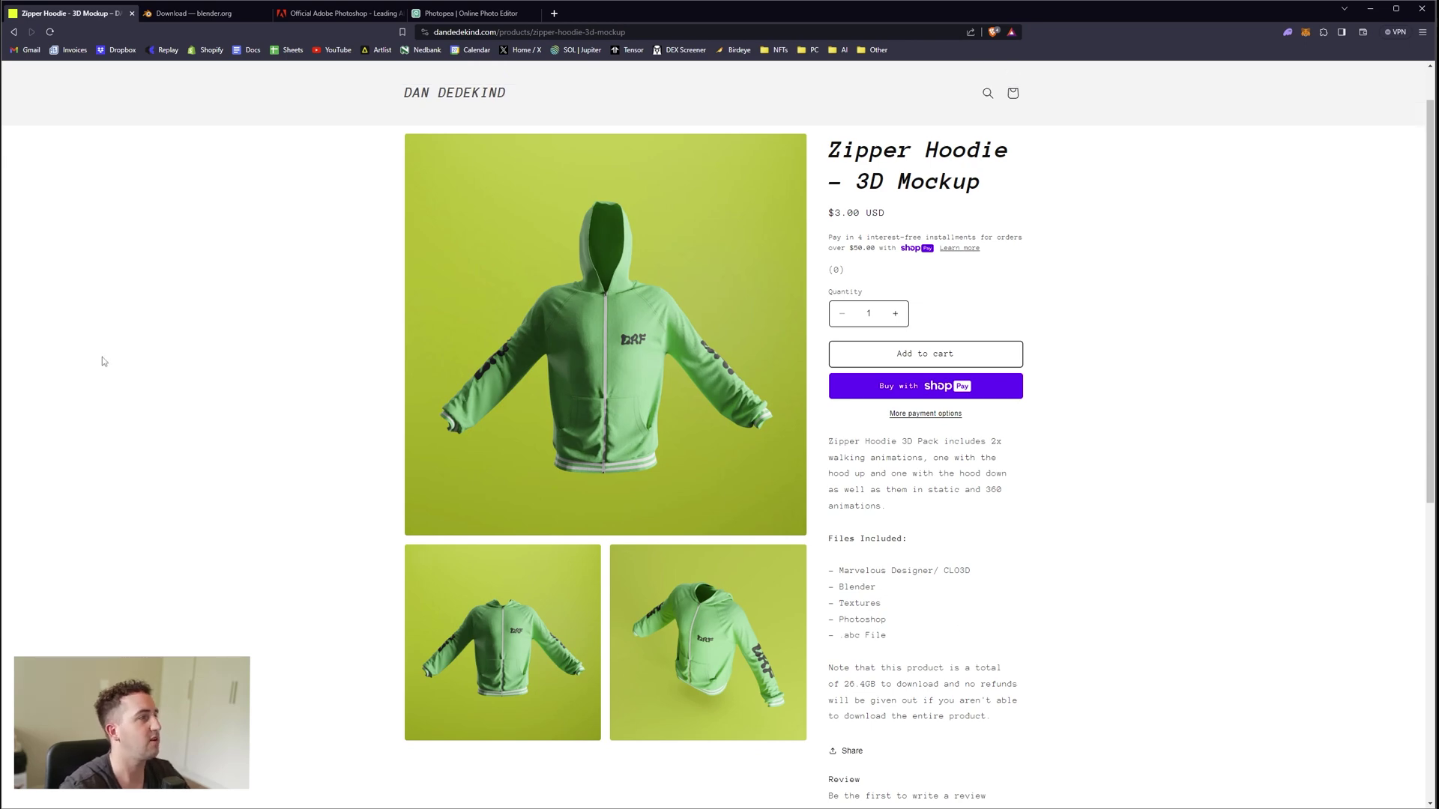
left_click(195, 15)
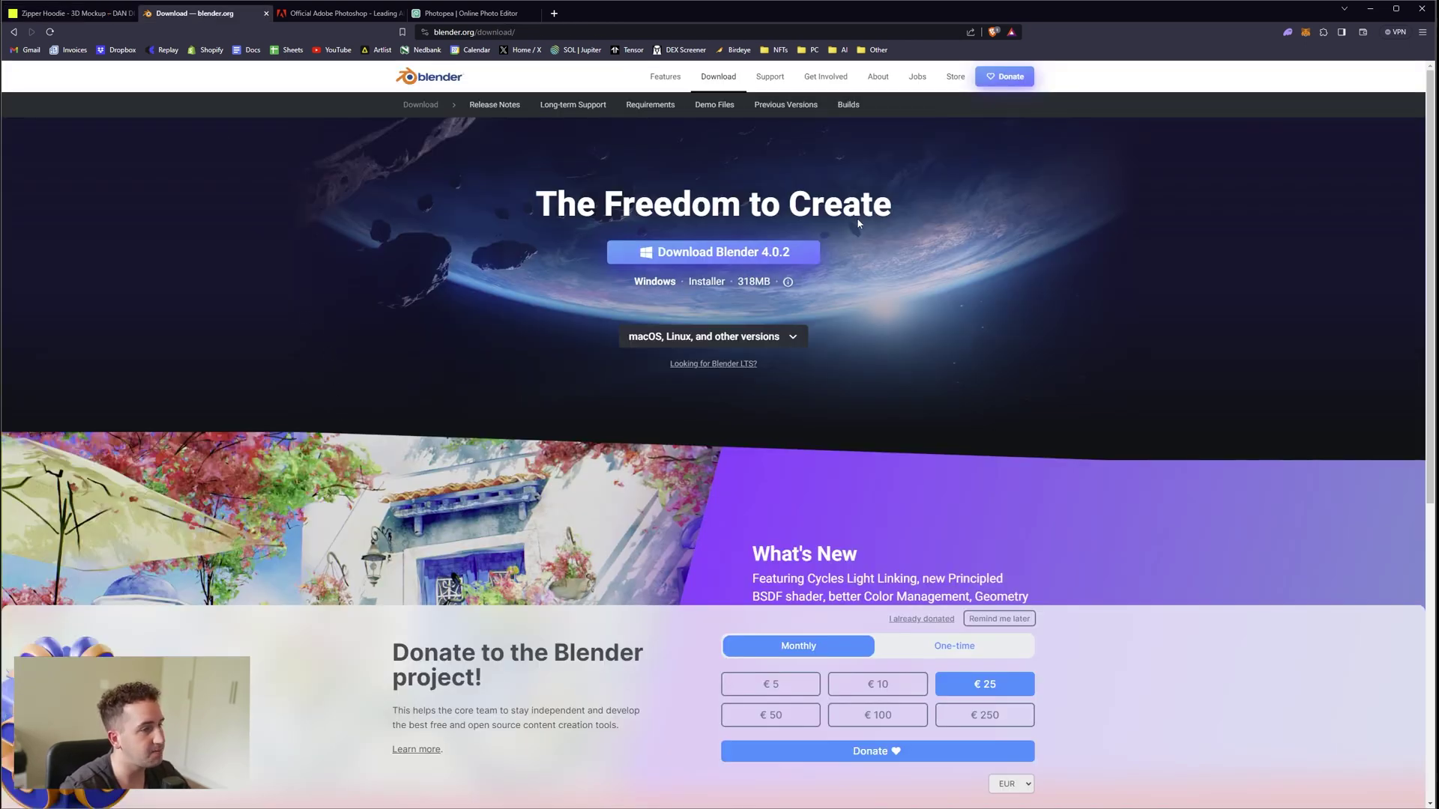
left_click(341, 12)
left_click(455, 11)
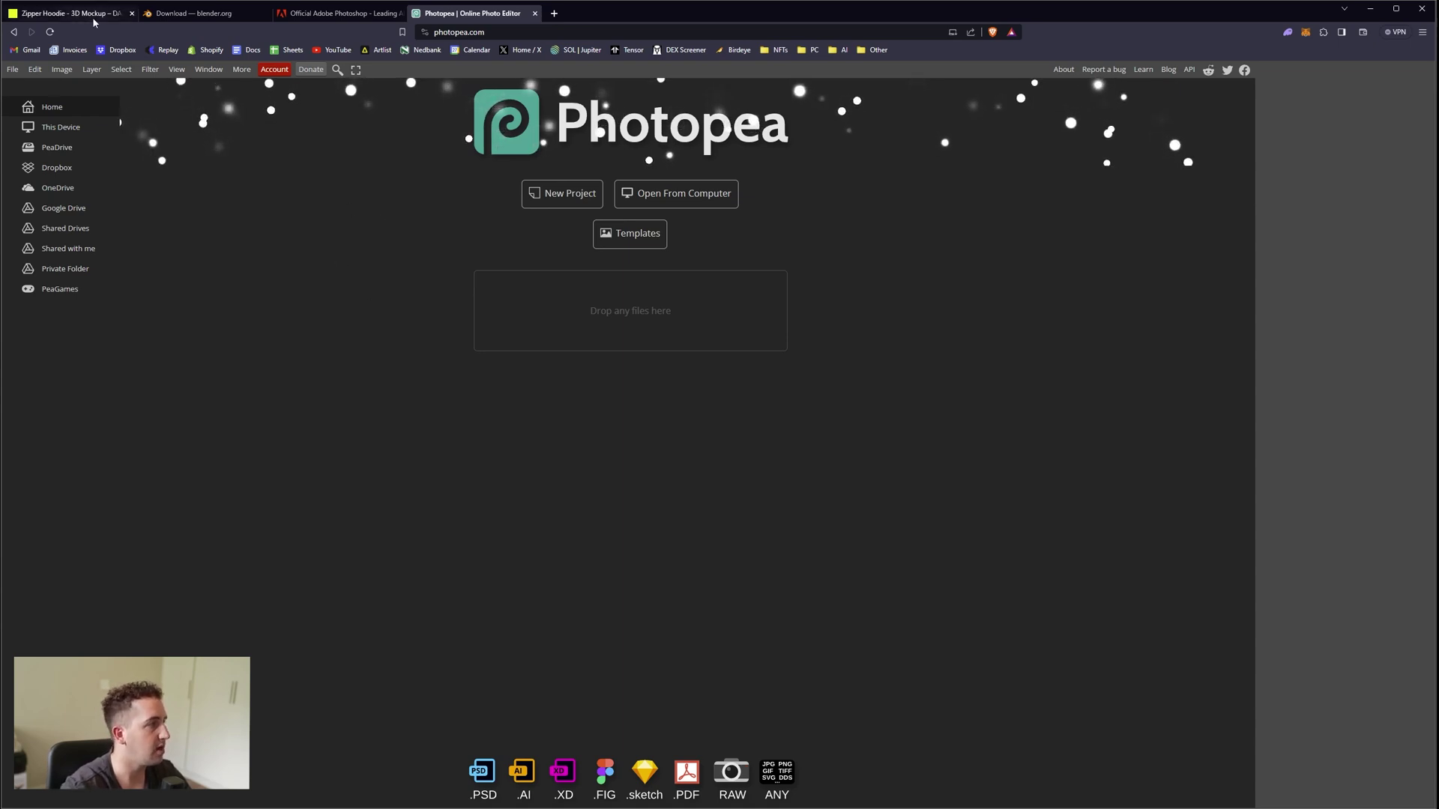
left_click(67, 13)
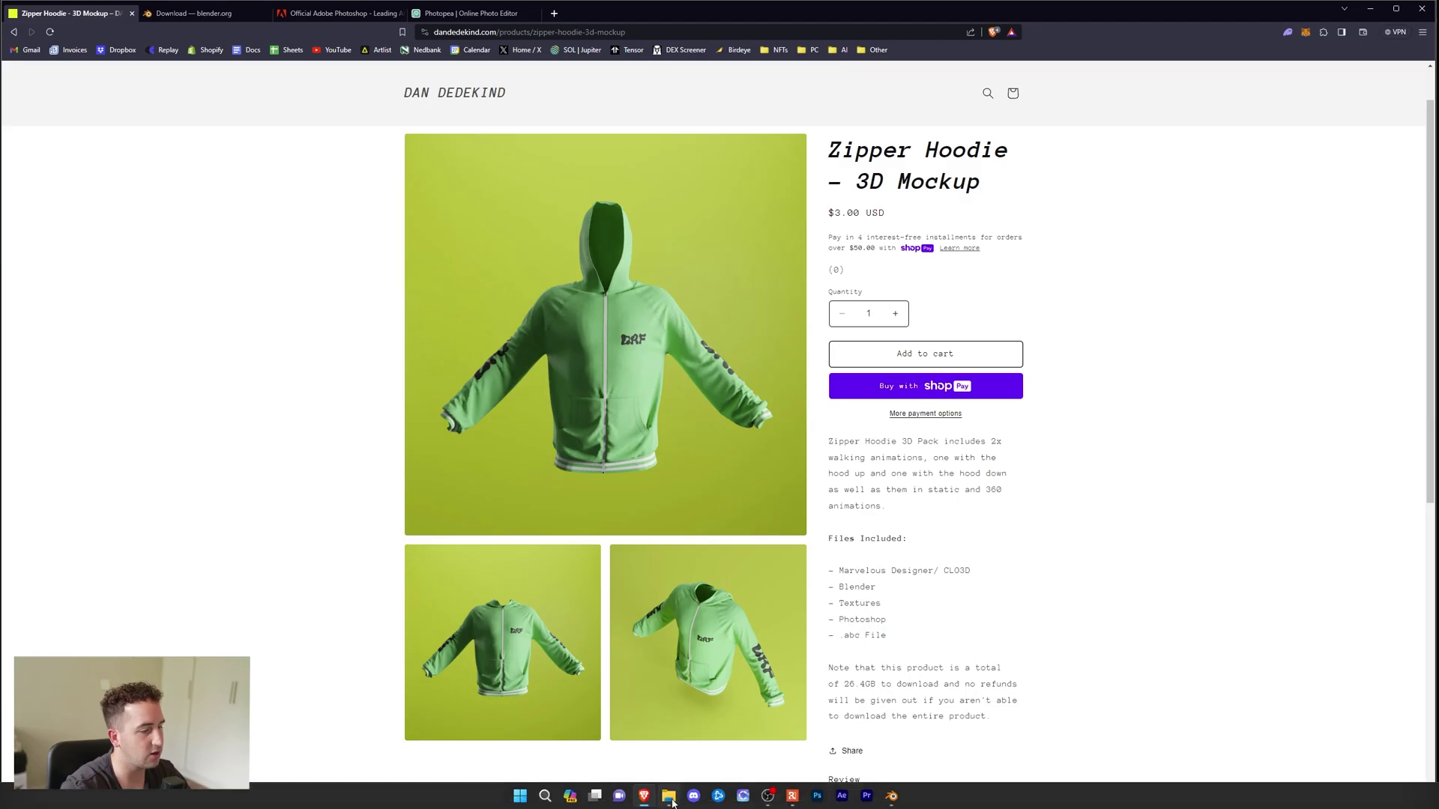
Step: In the mockup folder, go into Project-Files and launch Hoodie_Zipper.blend
left_click(669, 796)
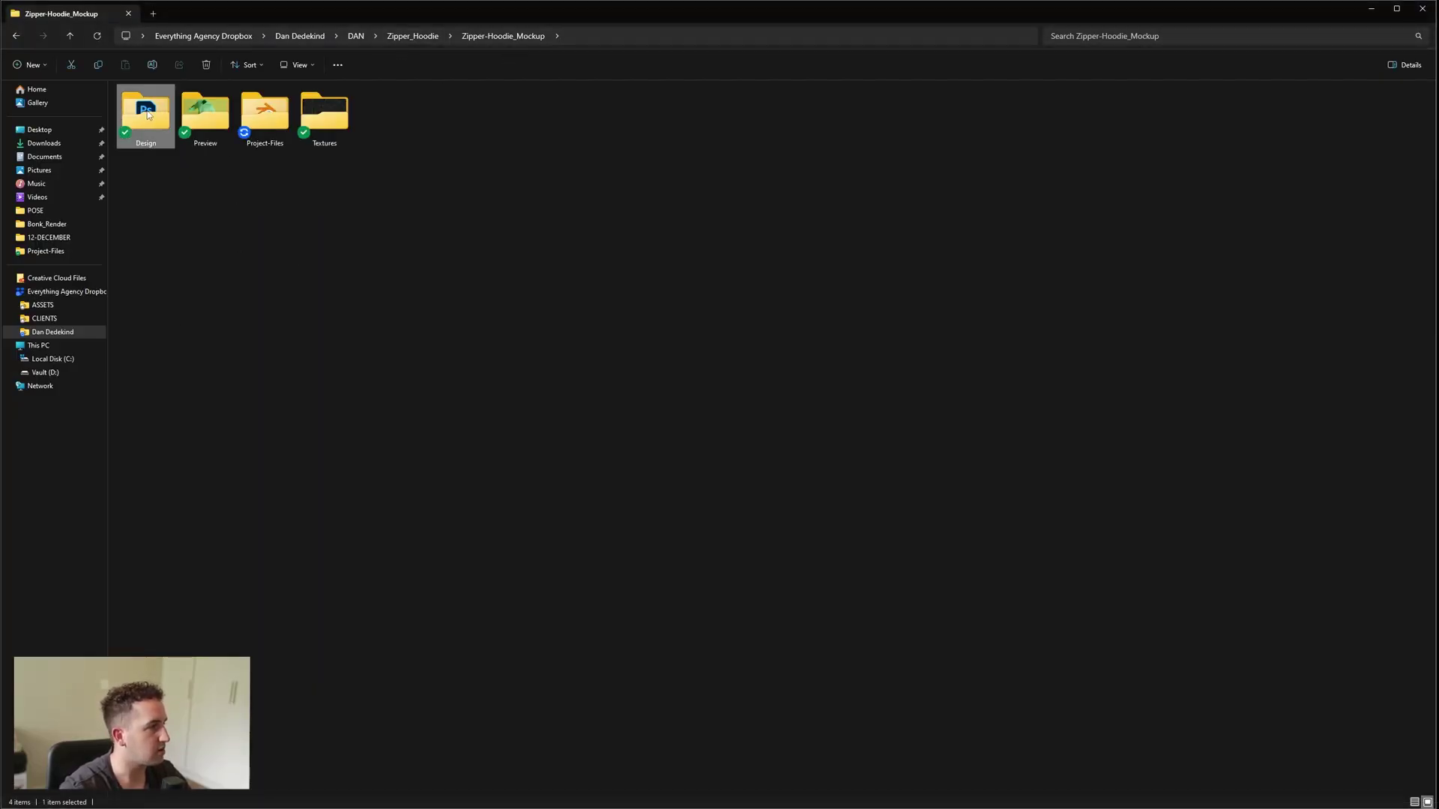
left_click(265, 112)
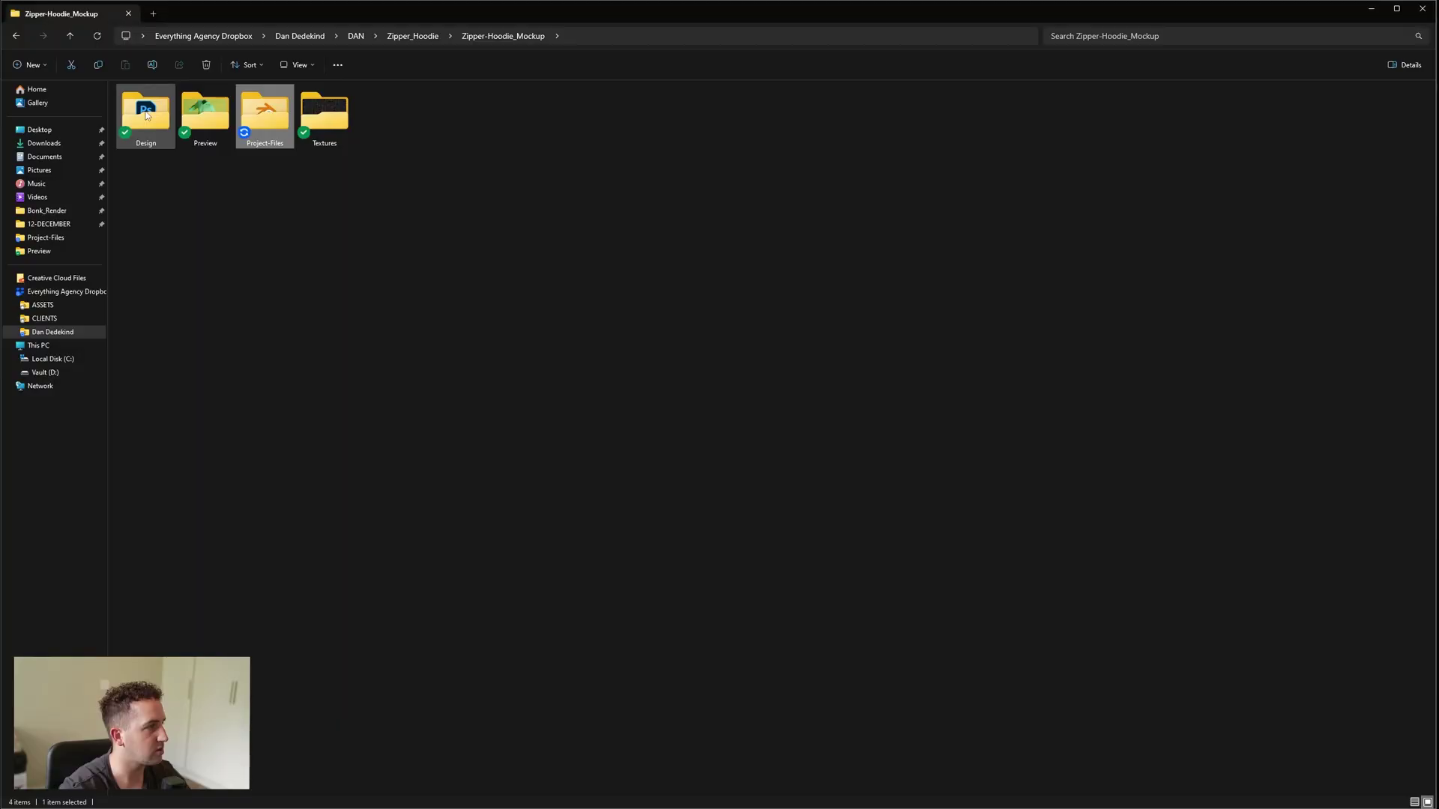
double_click(141, 111)
left_click(503, 36)
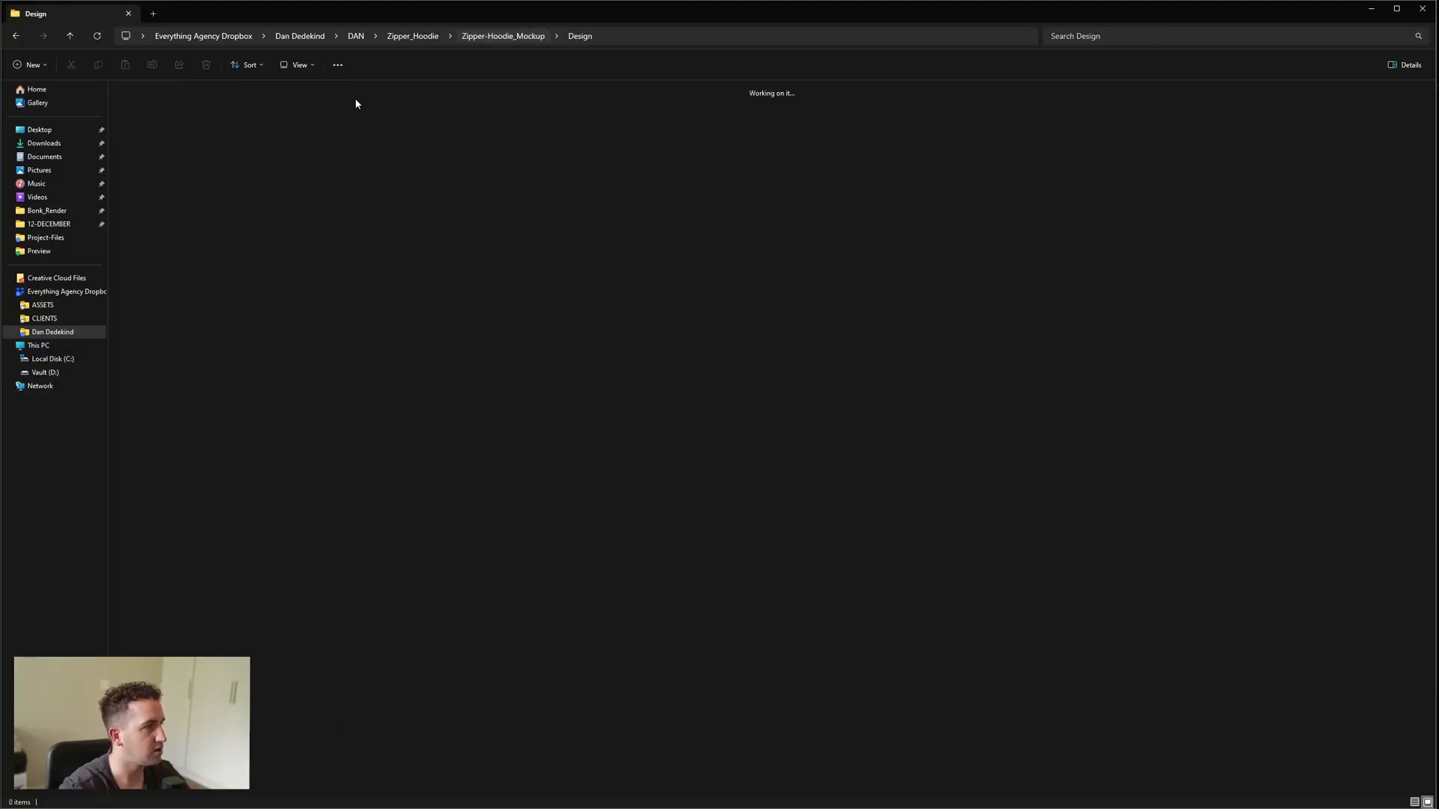
double_click(264, 111)
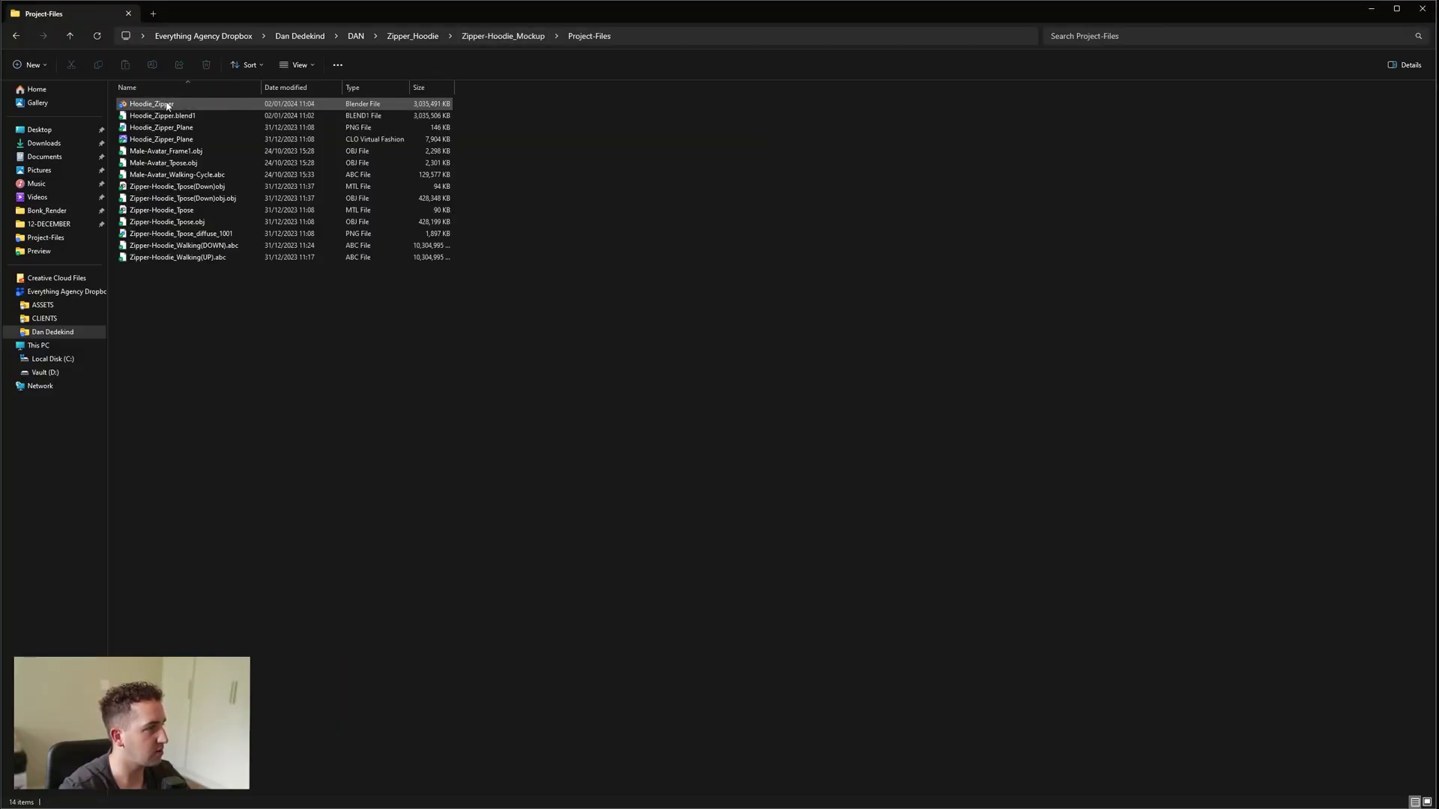
double_click(166, 106)
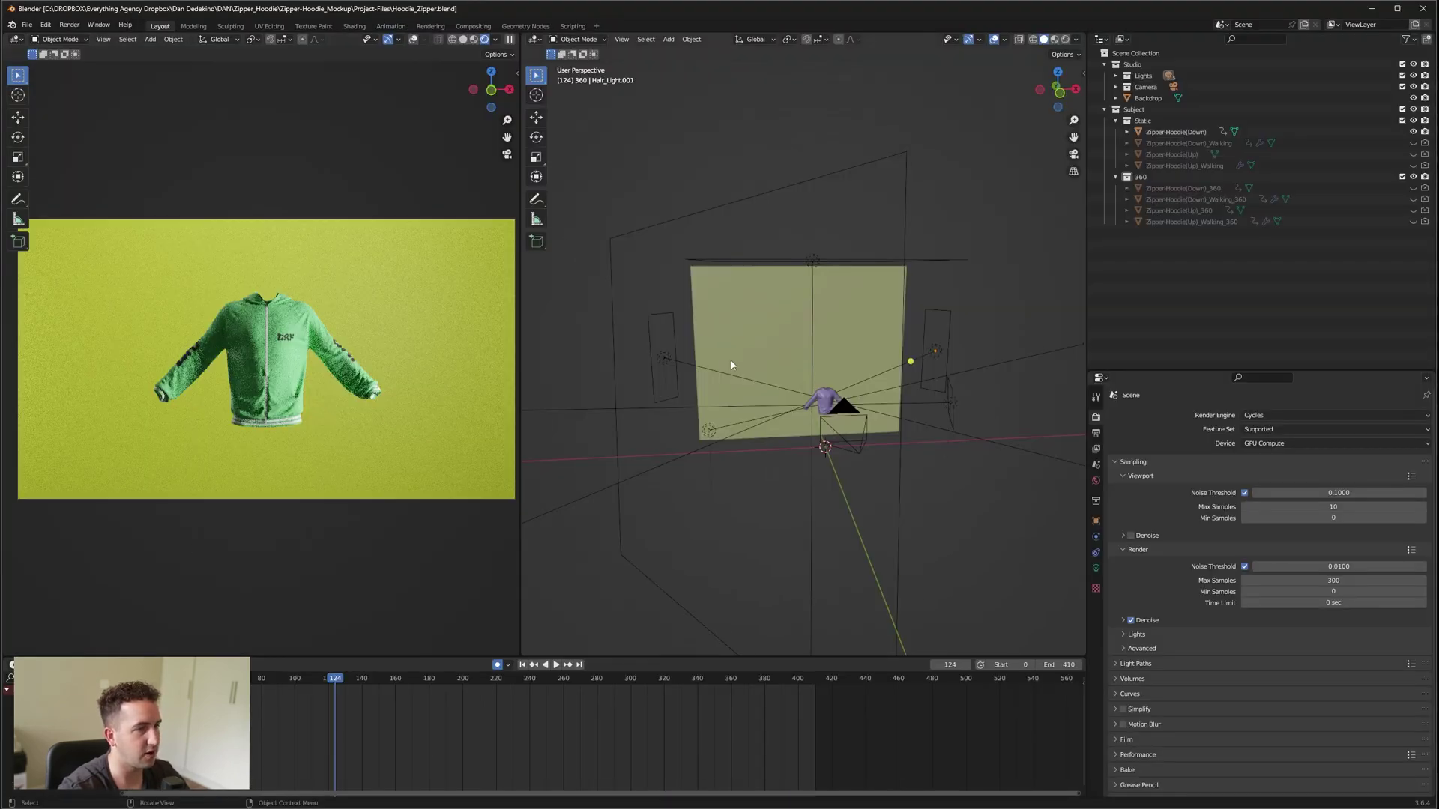
Step: Orbit and zoom the viewport to inspect the green hoodie render
middle_click_drag(731, 362, 738, 368)
scroll(226, 357, "up", 2)
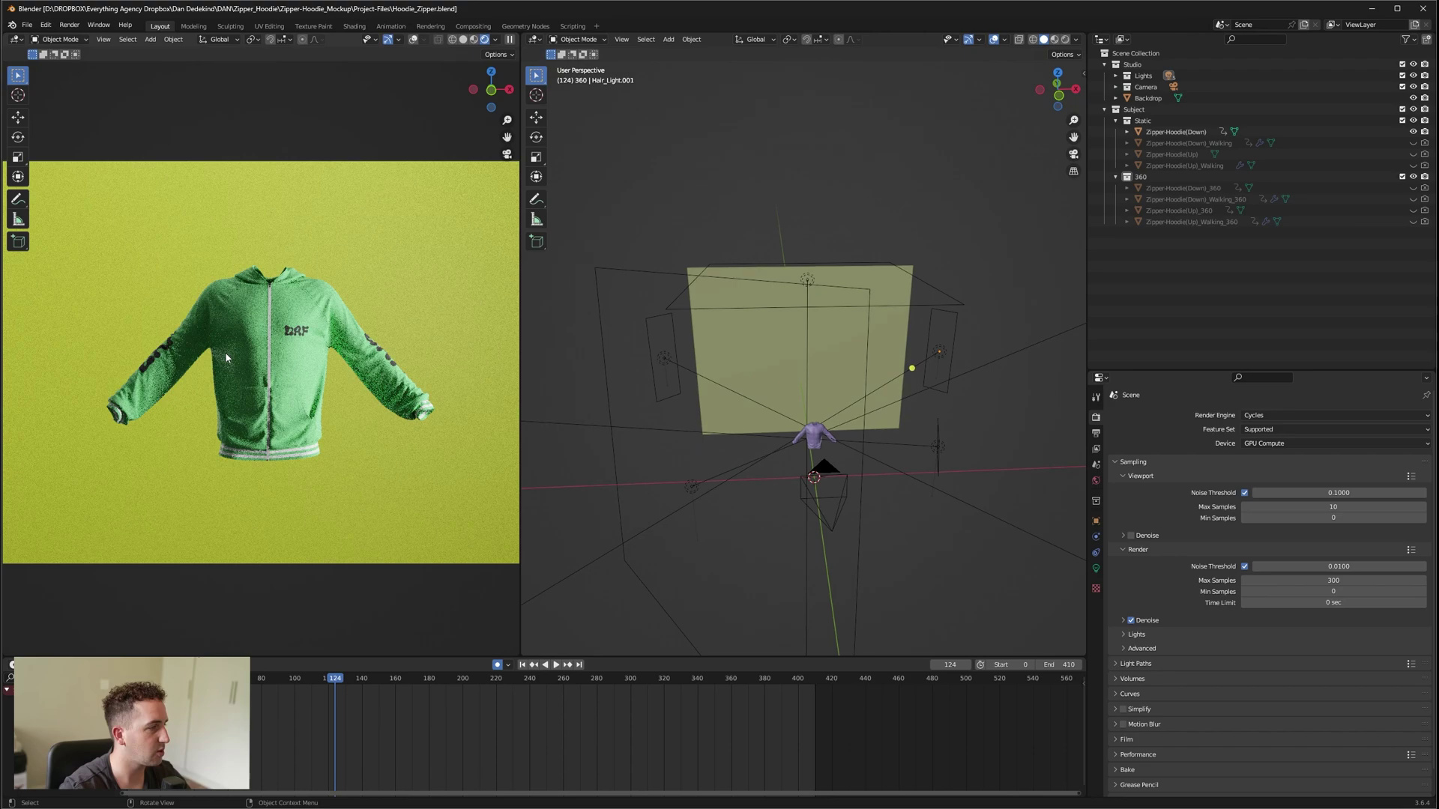
scroll(226, 358, "up", 2)
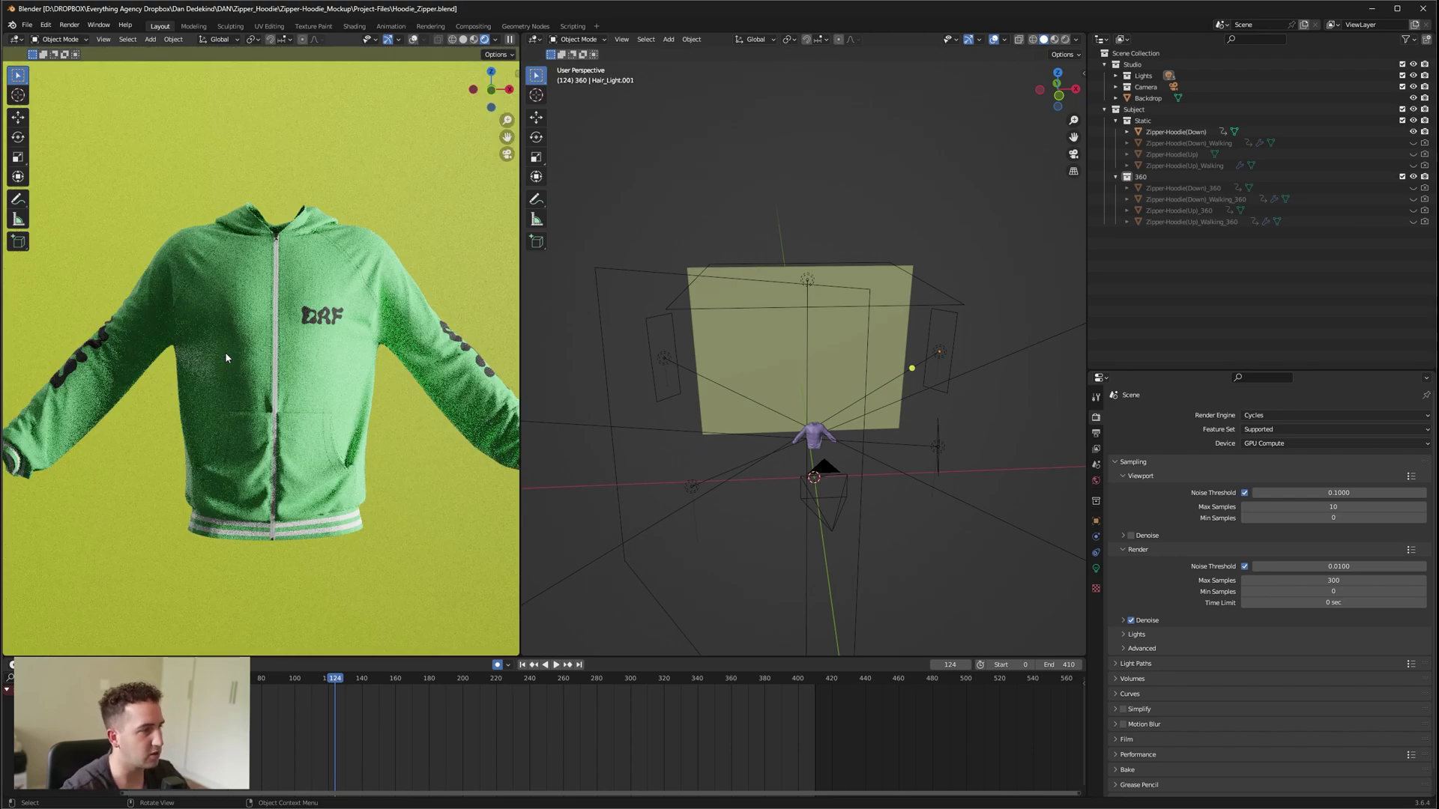
scroll(312, 402, "down", 2)
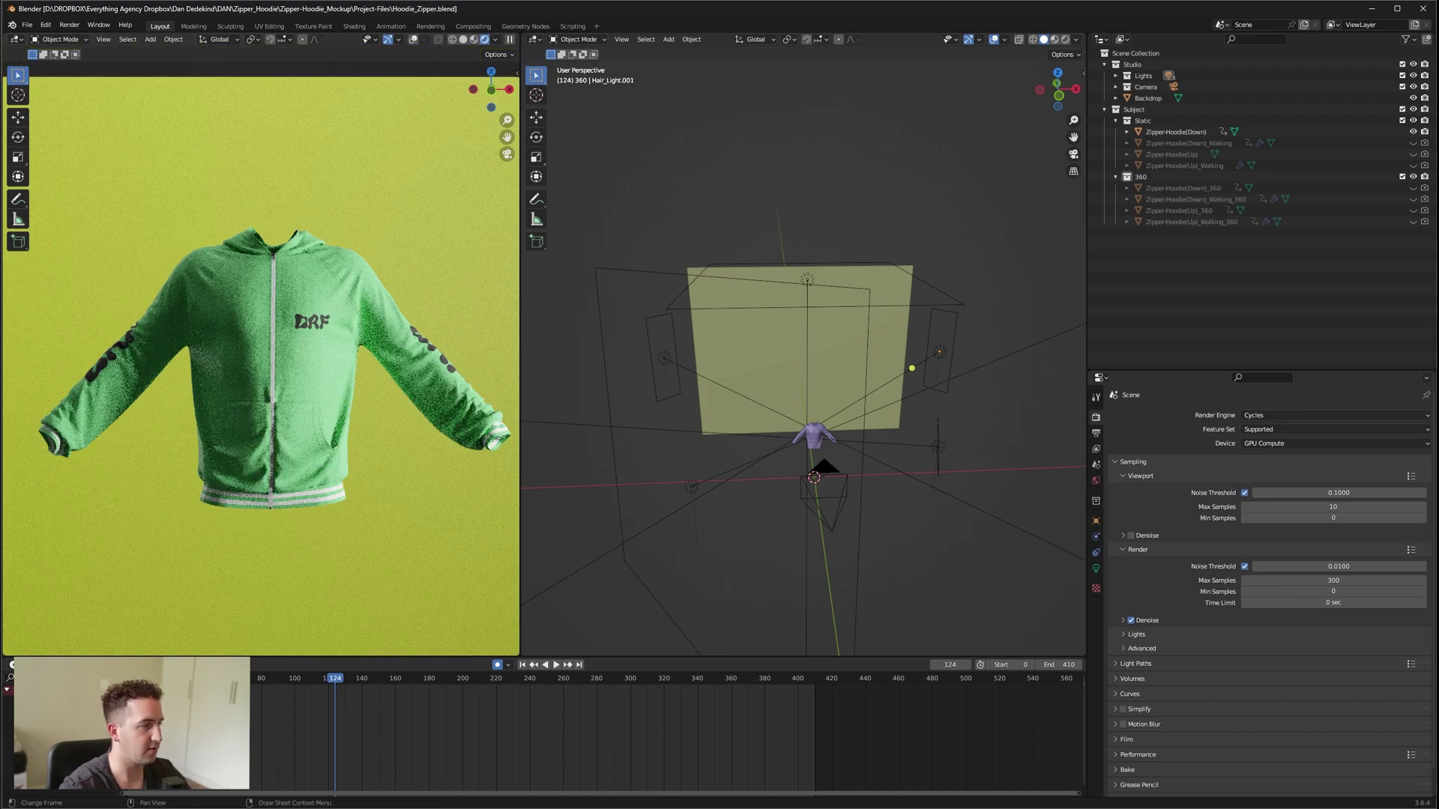
Step: Open Zipper-Hoodie_Design.psd from the mockup's Design folder
left_click(674, 798)
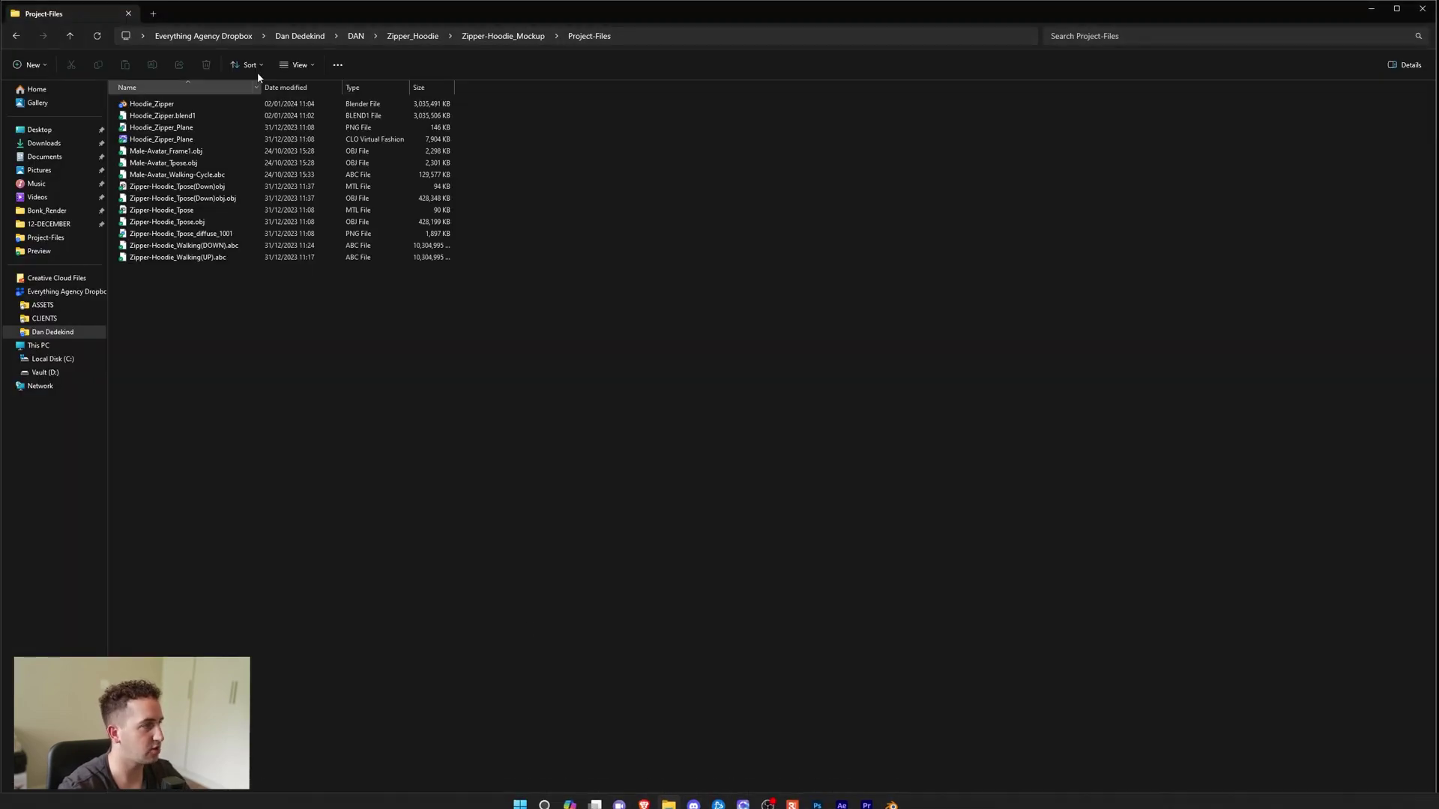
key("alt+Up")
double_click(153, 109)
double_click(154, 110)
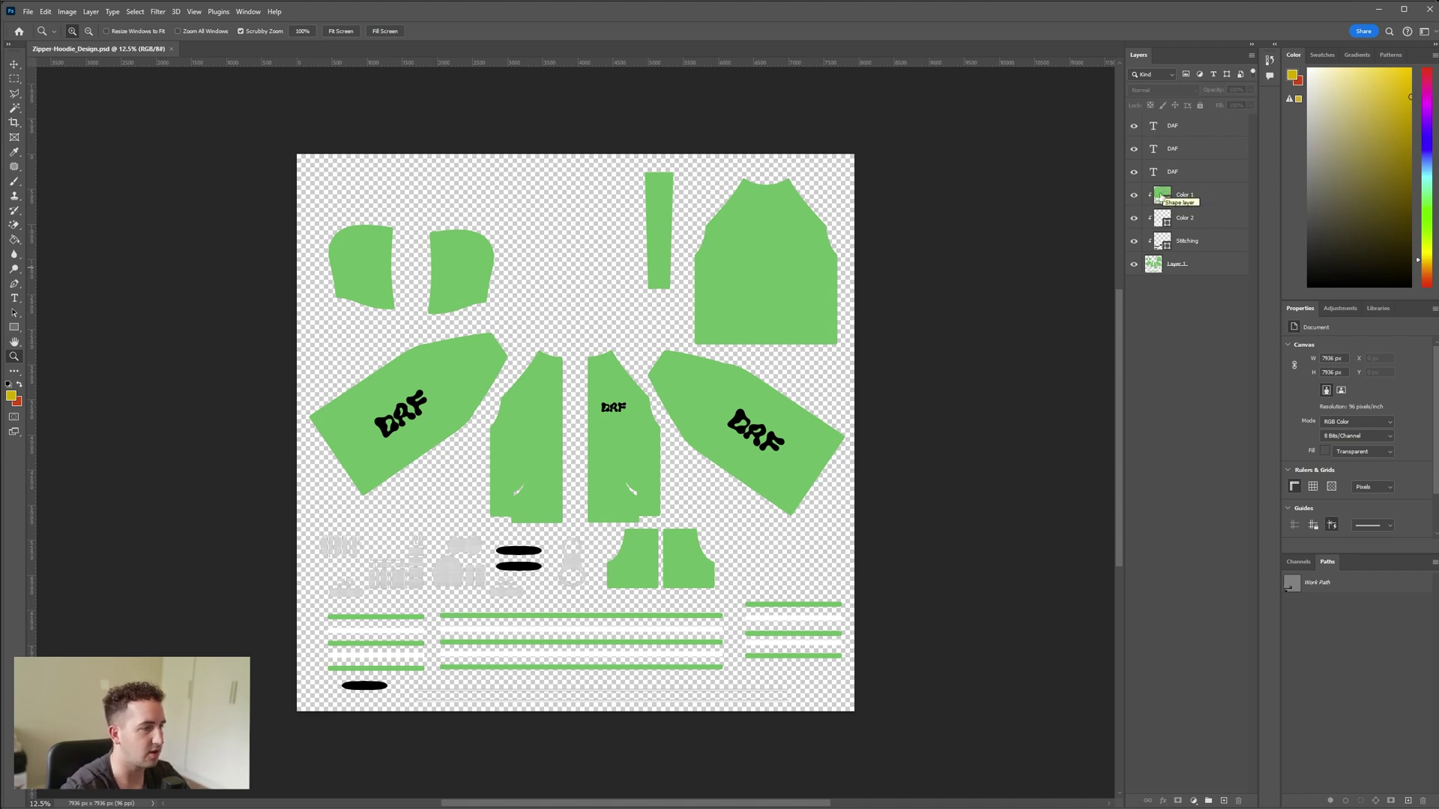
Step: Select the top DAF text layer in the Layers panel
left_click(1192, 128)
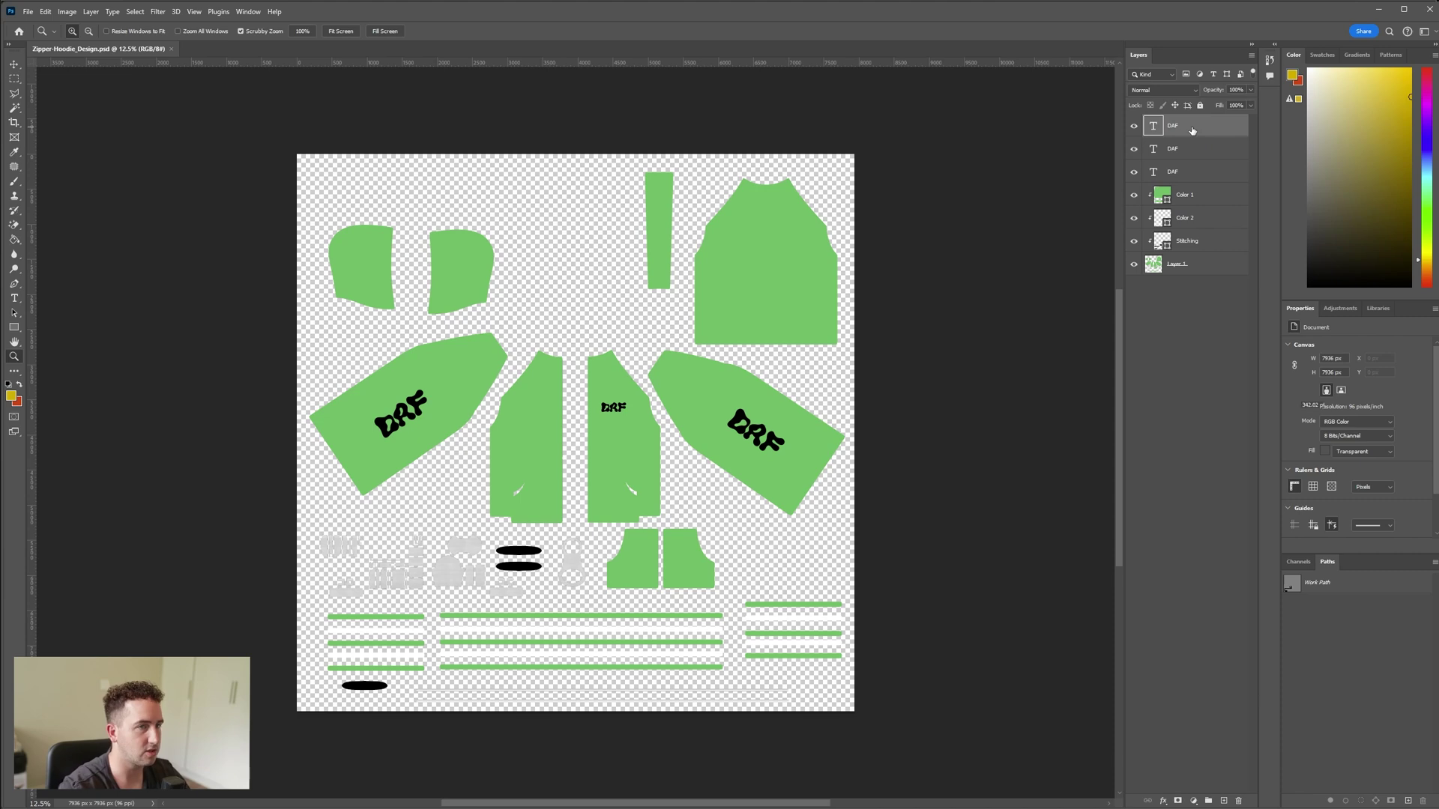
Step: Delete the three DAF text layers and type a new 'GM' text on the left sleeve piece
left_click(1199, 173, "shift")
key("Delete")
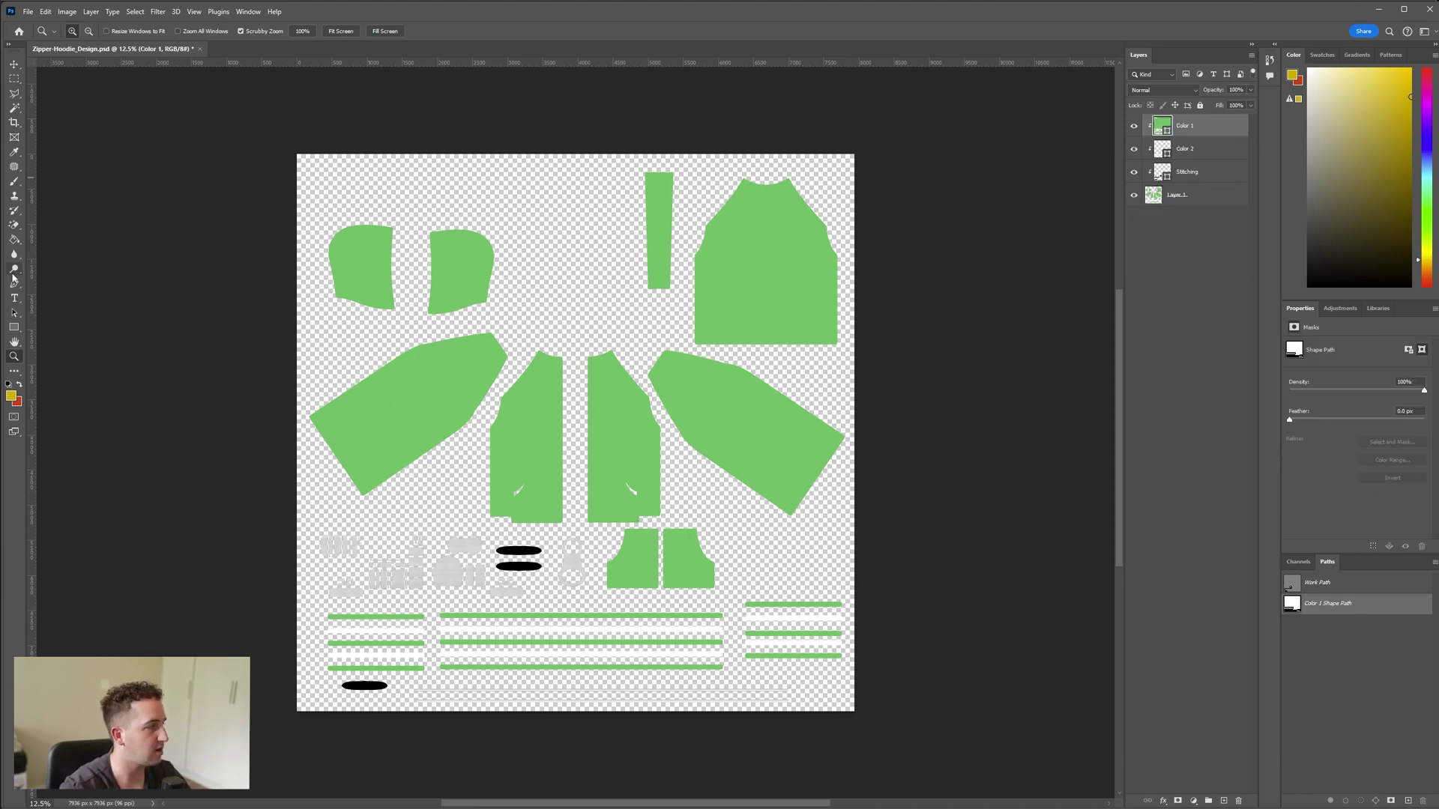
key("t")
left_click(126, 262)
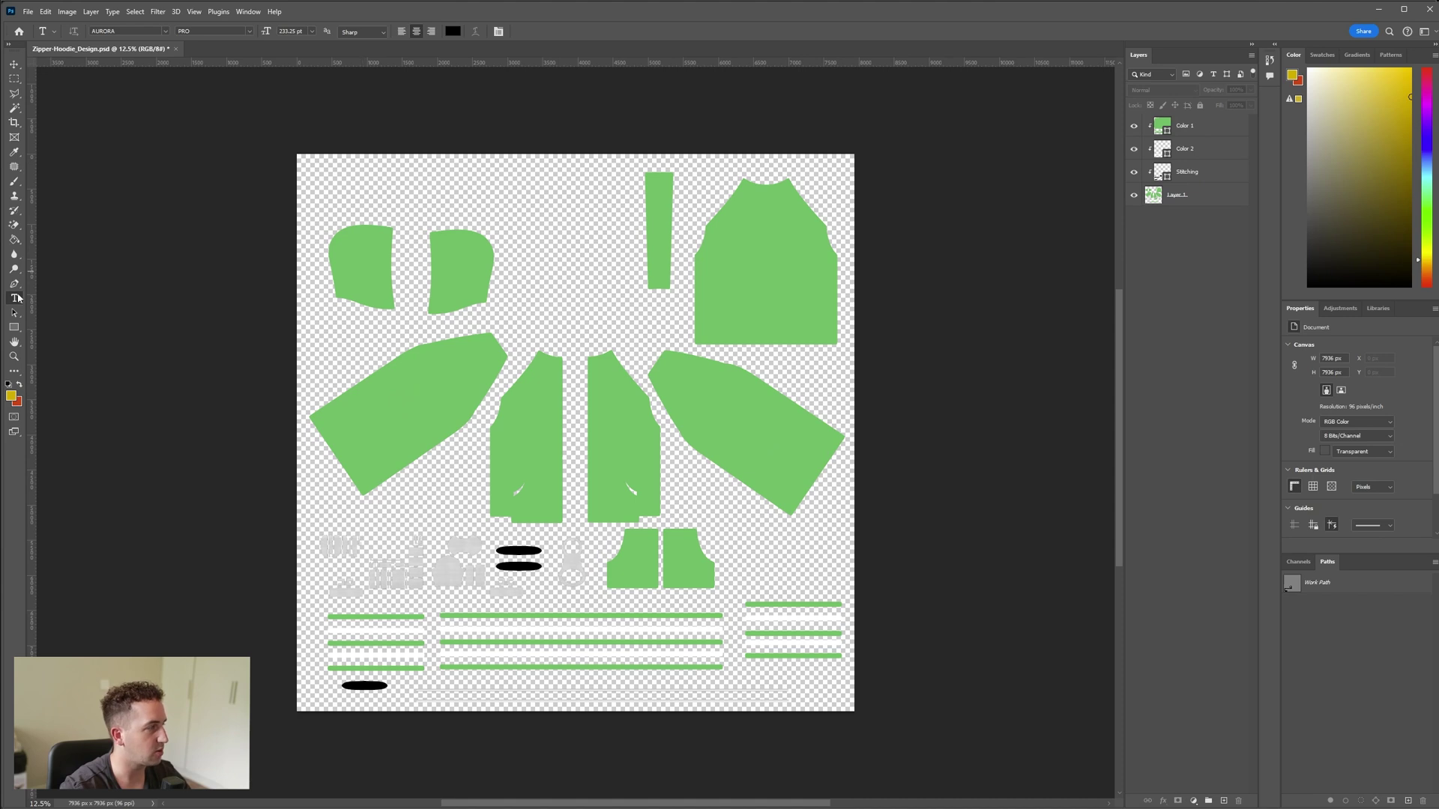
left_click(320, 399)
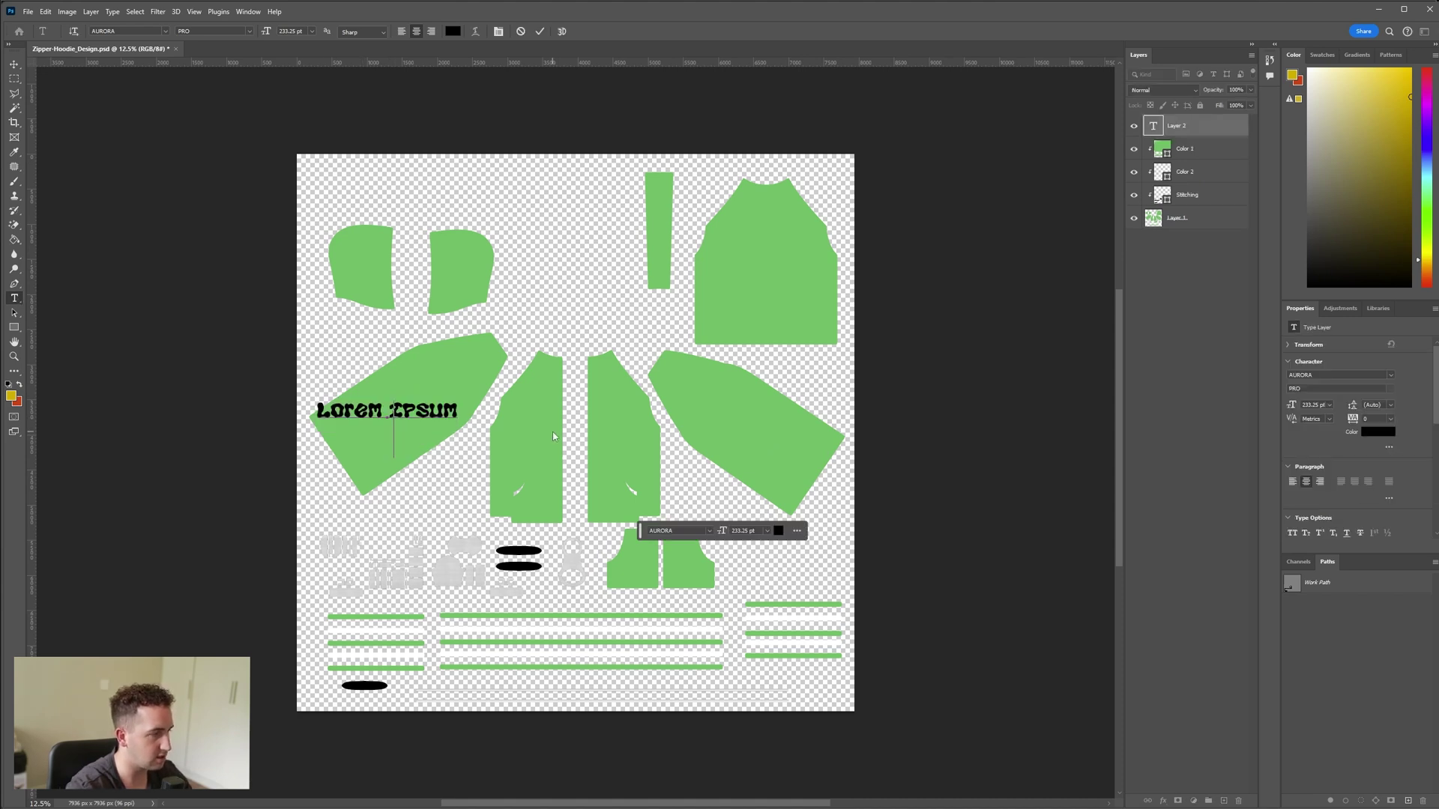
type("GM")
key("ctrl+Return")
Step: Enlarge the GM text to 270%, tilt it and place it on the left sleeve
key("ctrl+t")
left_click_drag(400, 402, 422, 257)
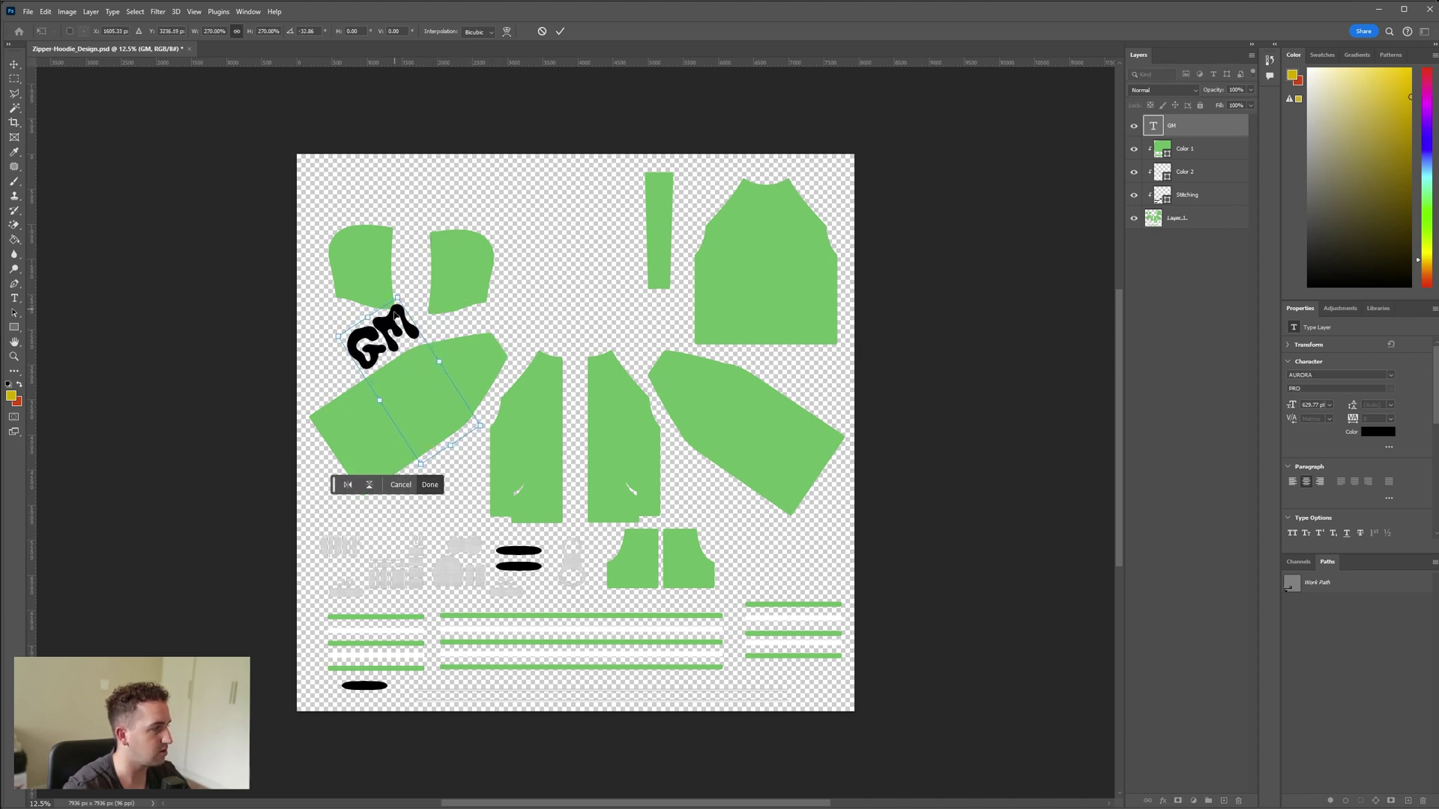
left_click_drag(395, 333, 417, 408)
key("Return")
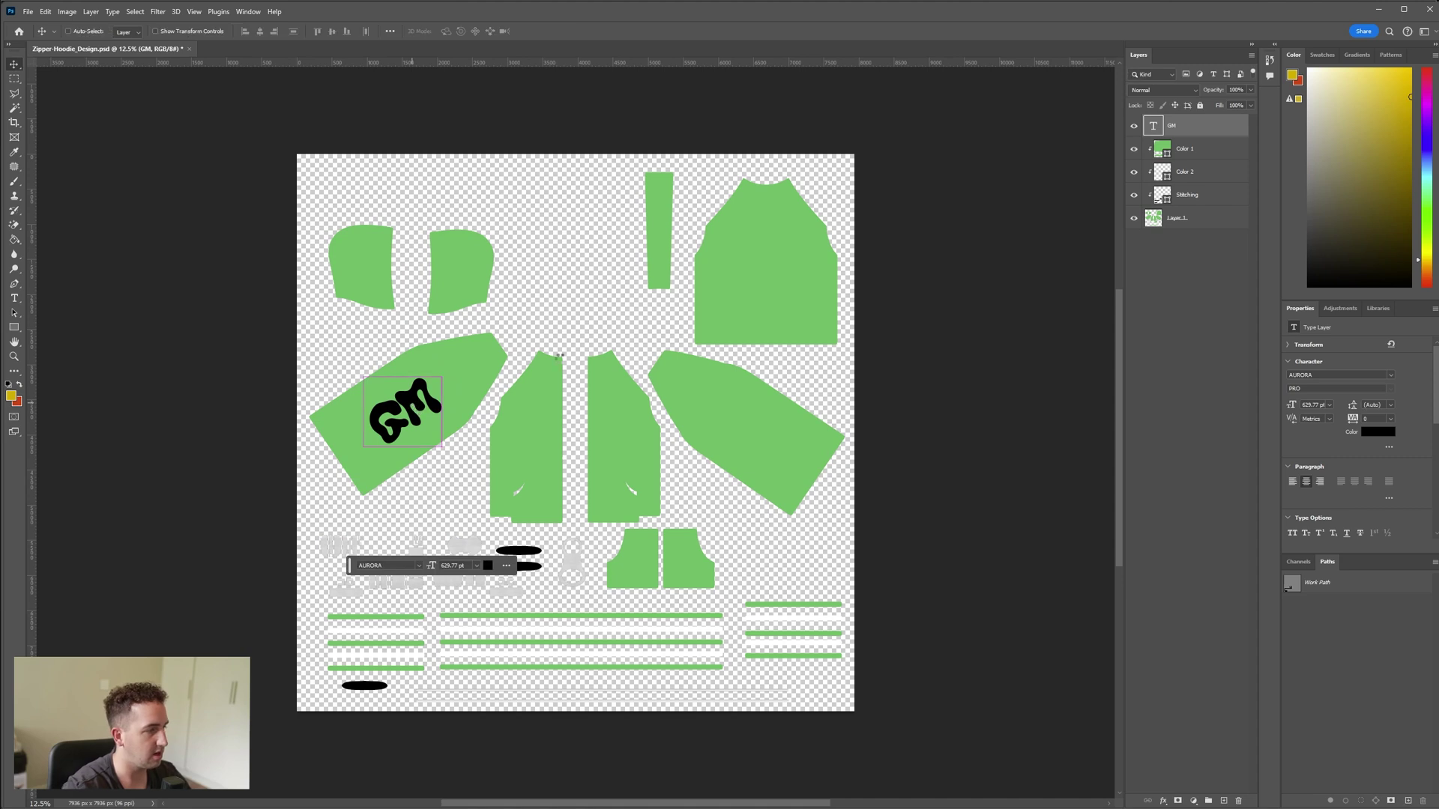
Step: Paste a second GM copy and tilt it onto the front piece
key("ctrl+c")
key("ctrl+v")
key("ctrl+t")
left_click_drag(684, 442, 629, 461)
Step: Change the Color 1 fill to bright yellow and the Color 2 stripes to black
key("Return")
double_click(1162, 172)
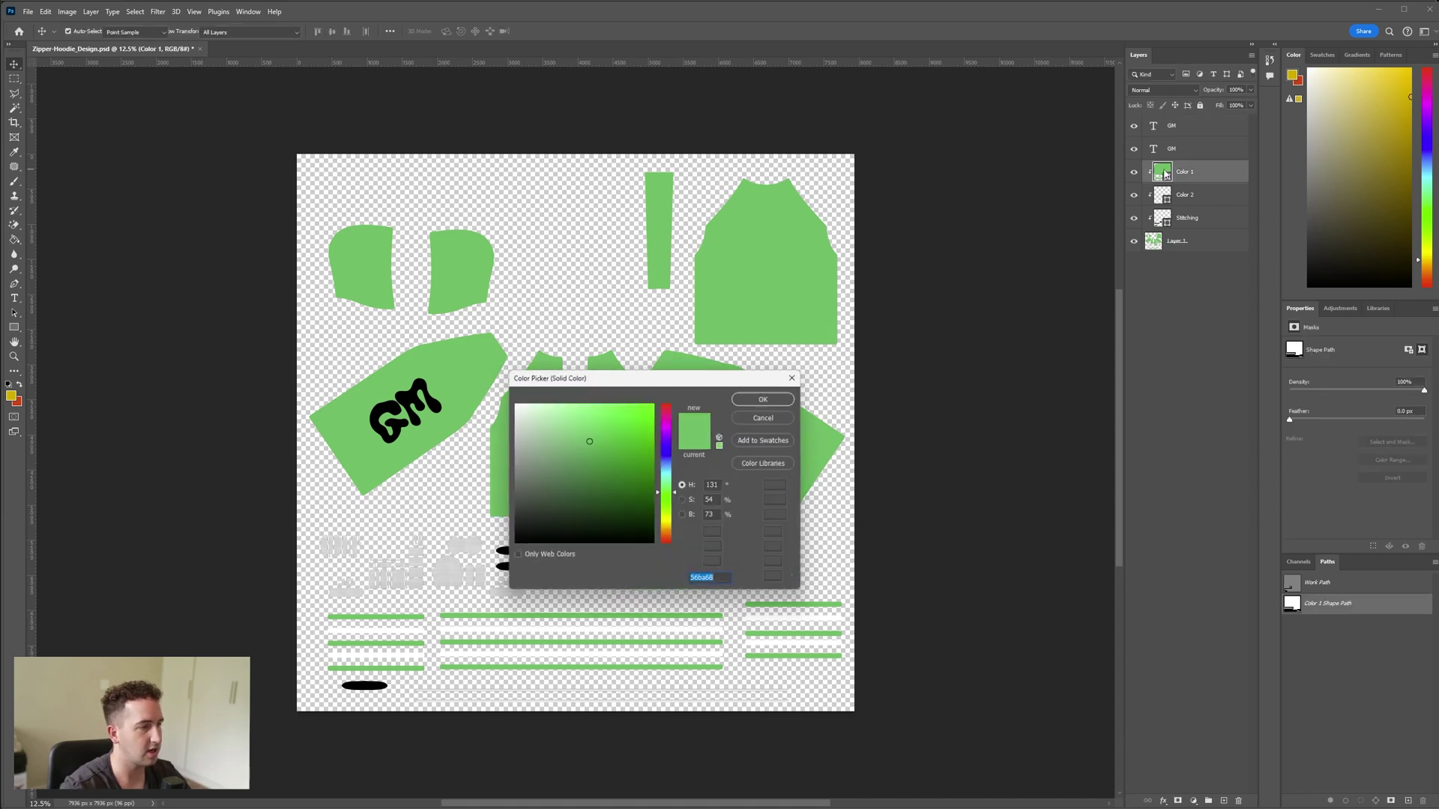
left_click(666, 519)
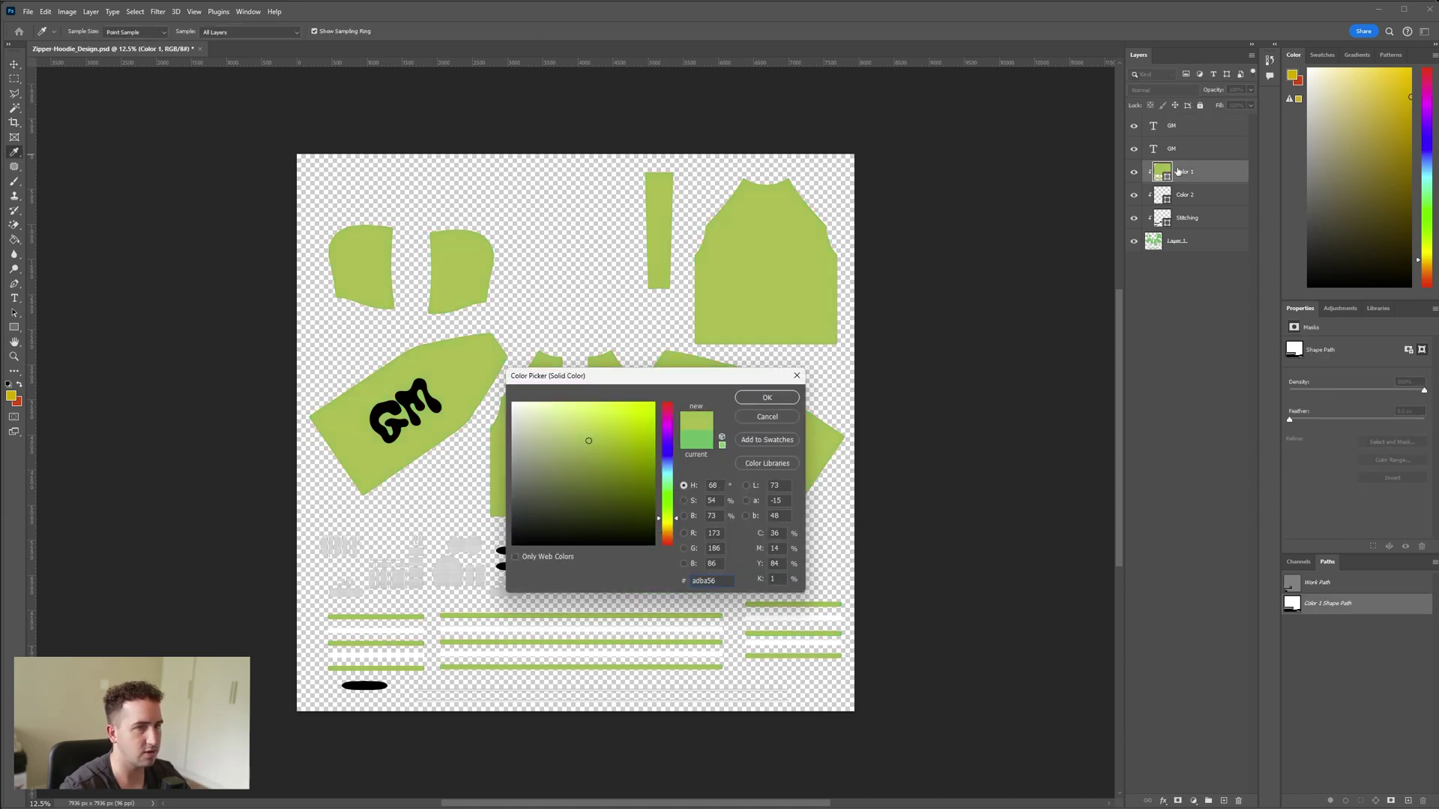
left_click_drag(651, 504, 634, 401)
left_click(766, 397)
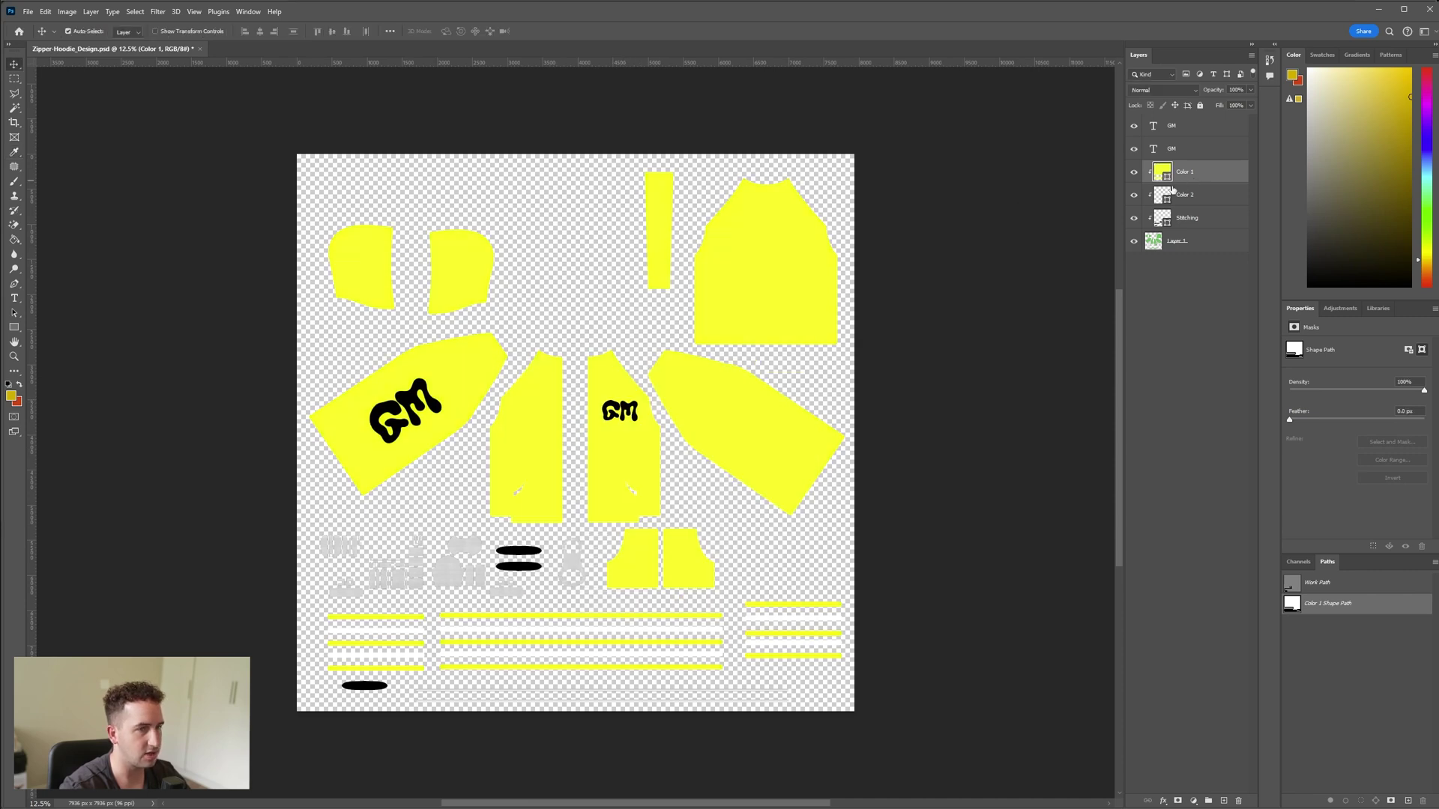
double_click(1162, 195)
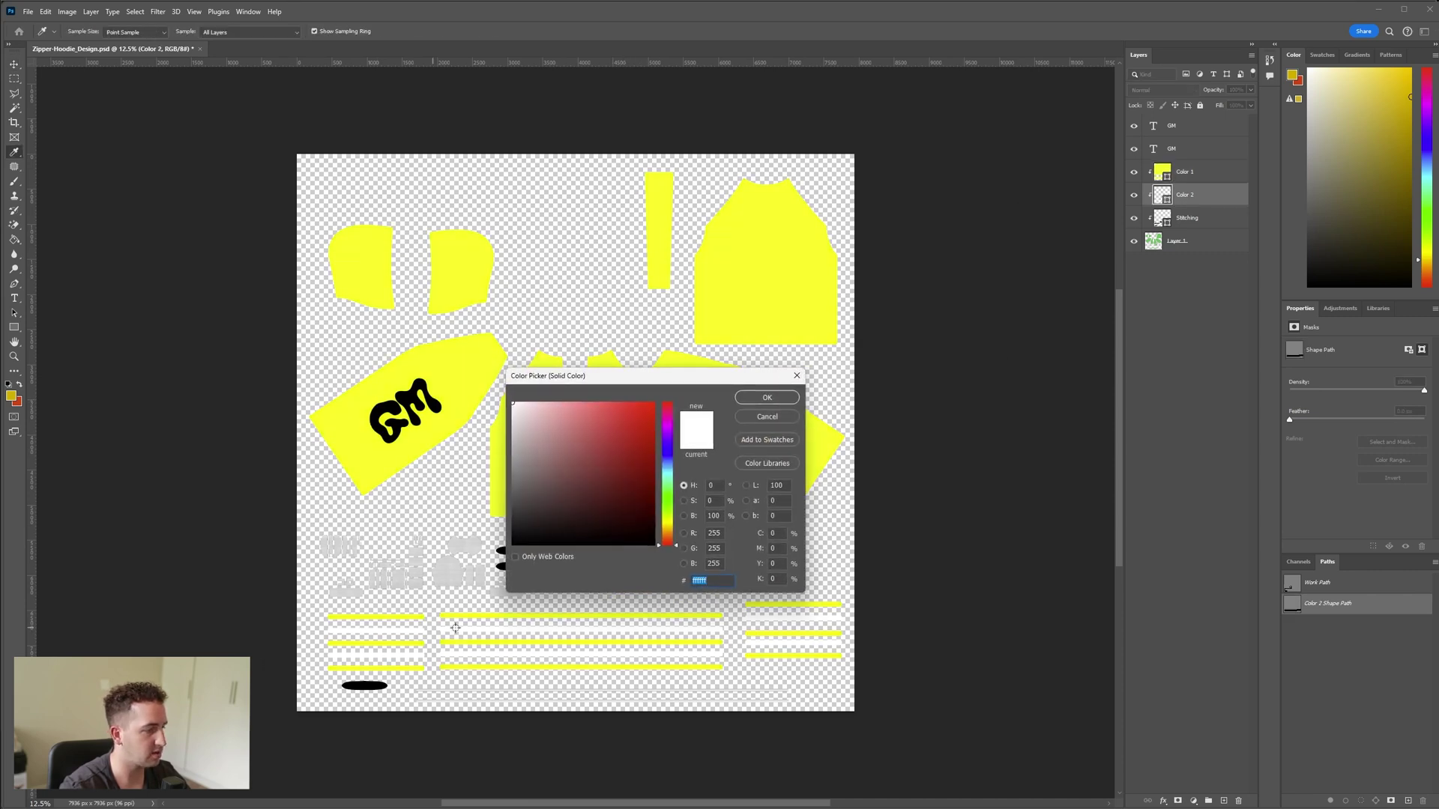
left_click(657, 545)
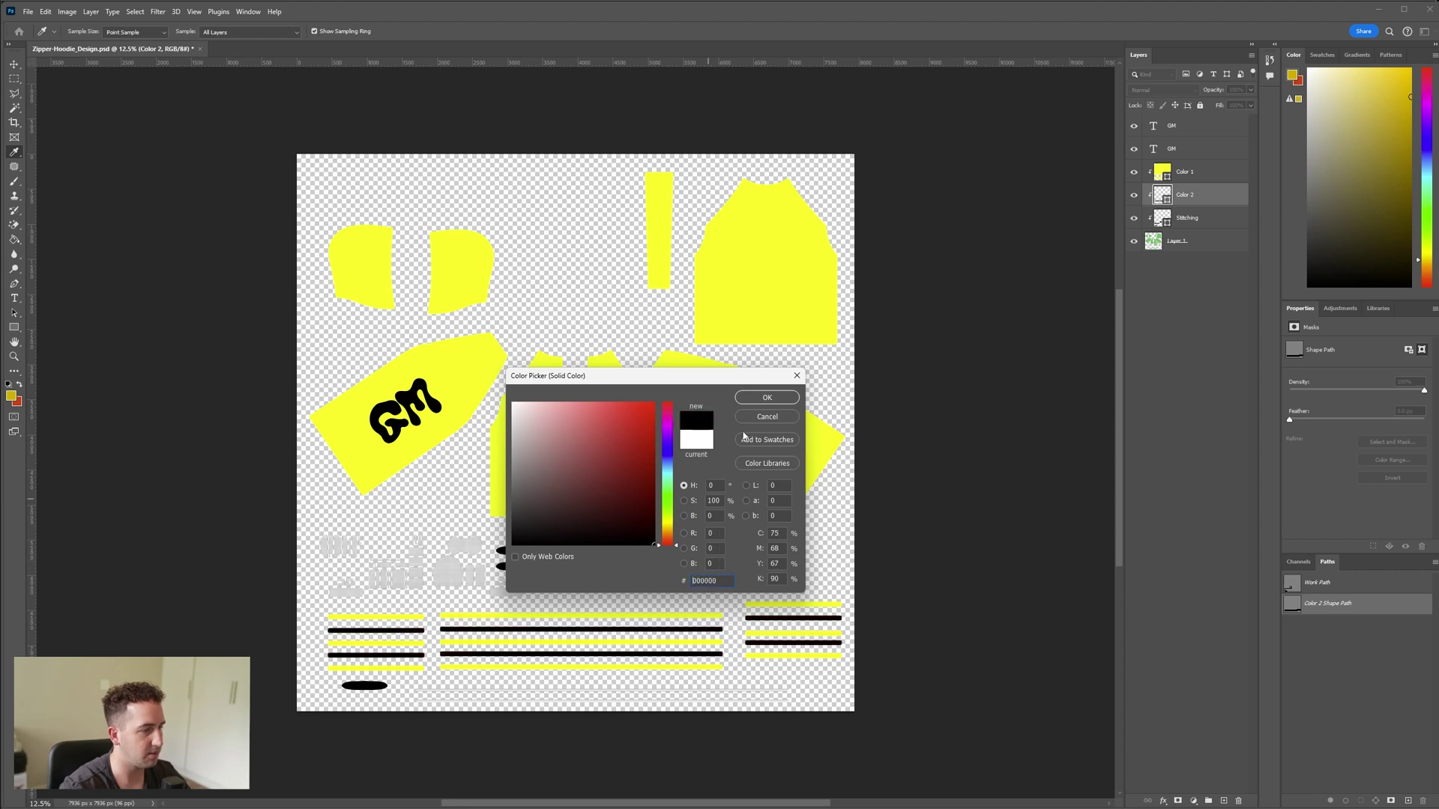
left_click(767, 397)
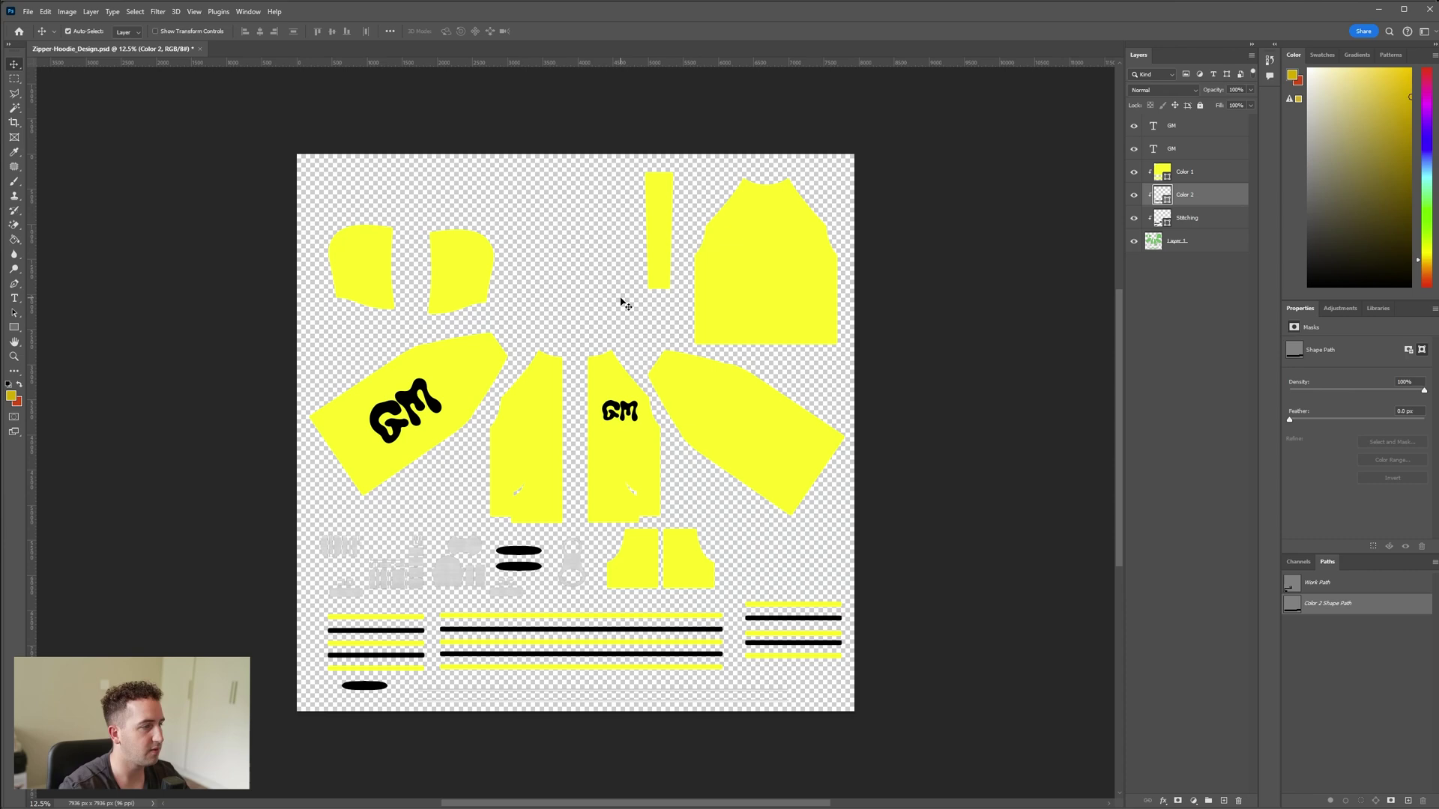
Step: Save Zipper-Hoodie_Design.psd with File > Save and go back to Blender
left_click(891, 796)
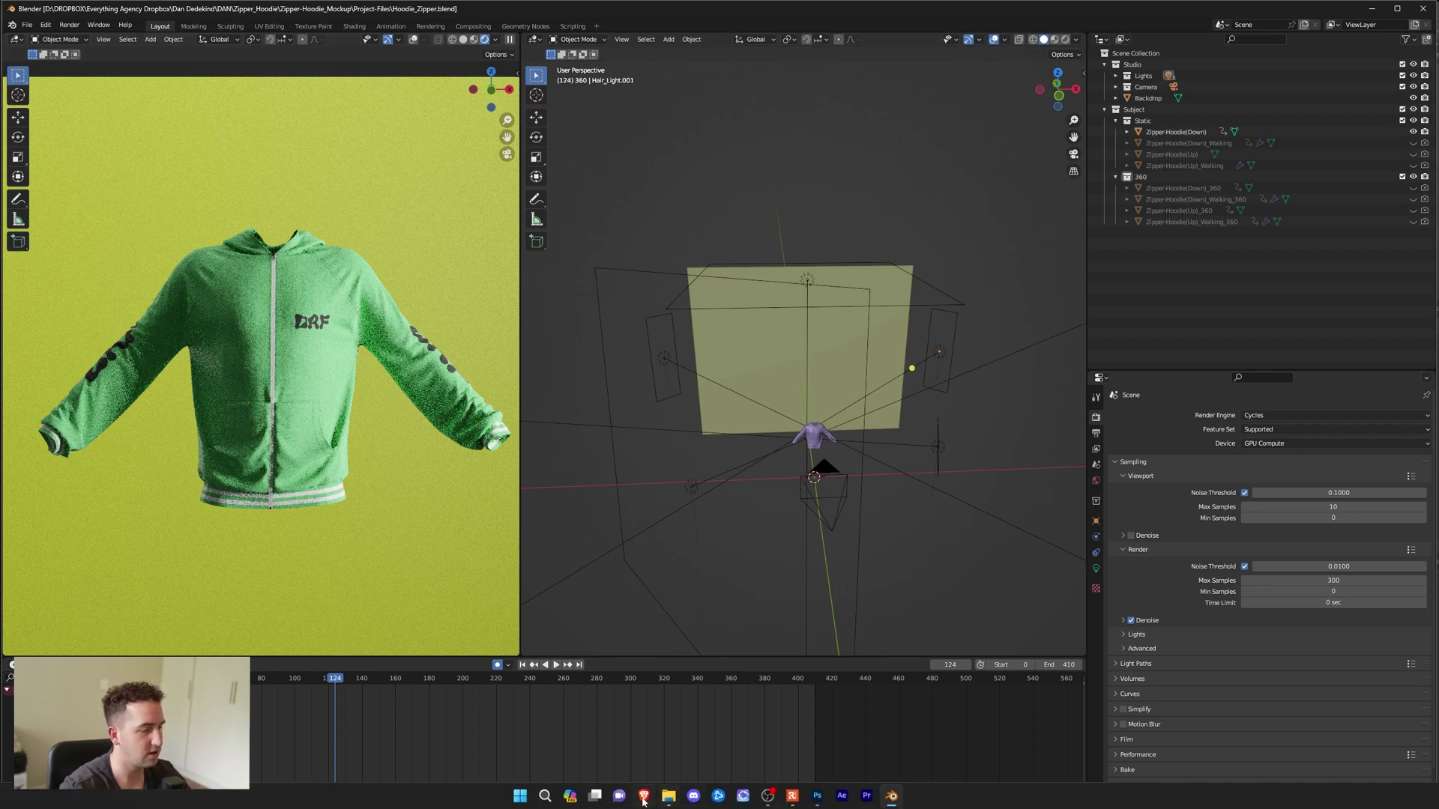
mouse_move(643, 800)
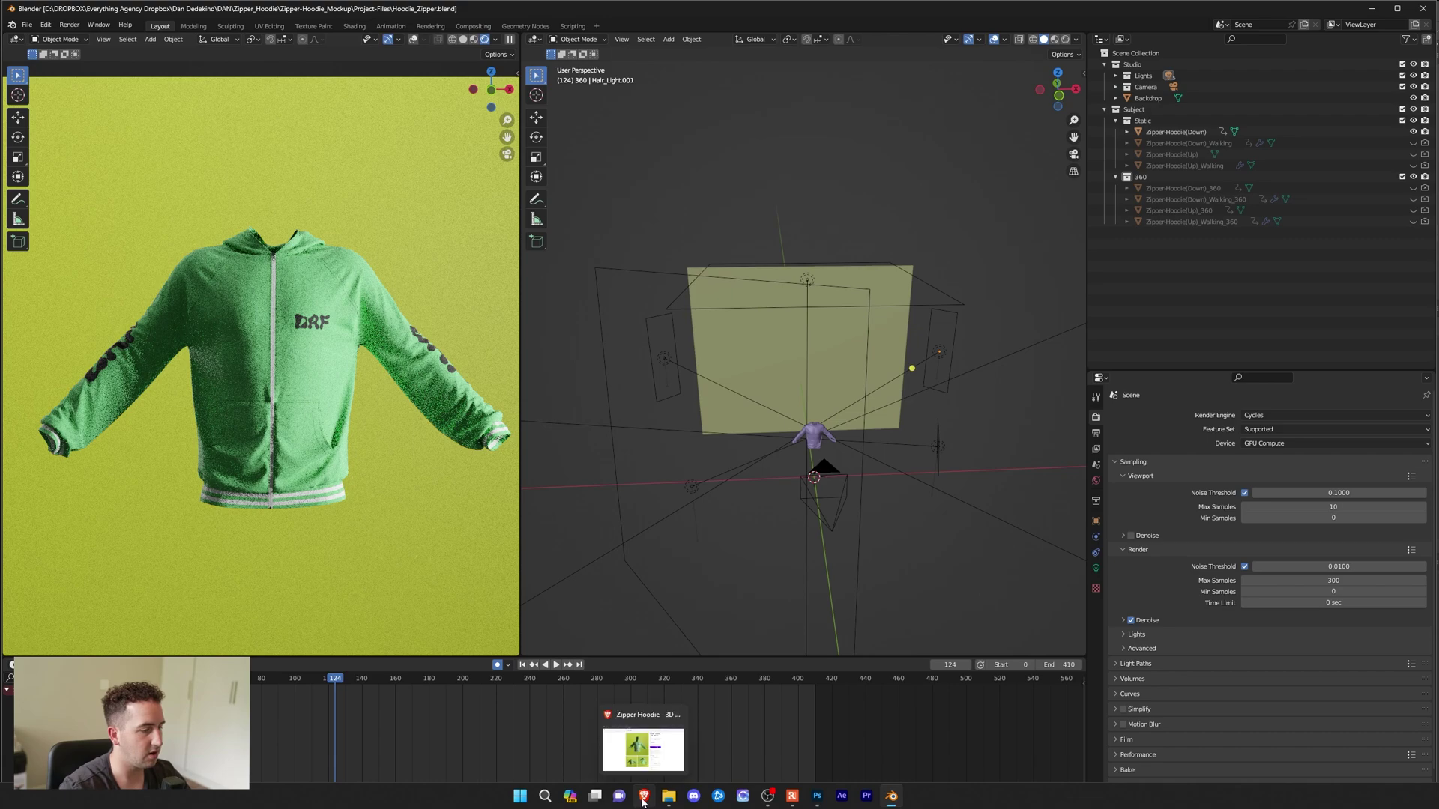
left_click(817, 795)
left_click(27, 12)
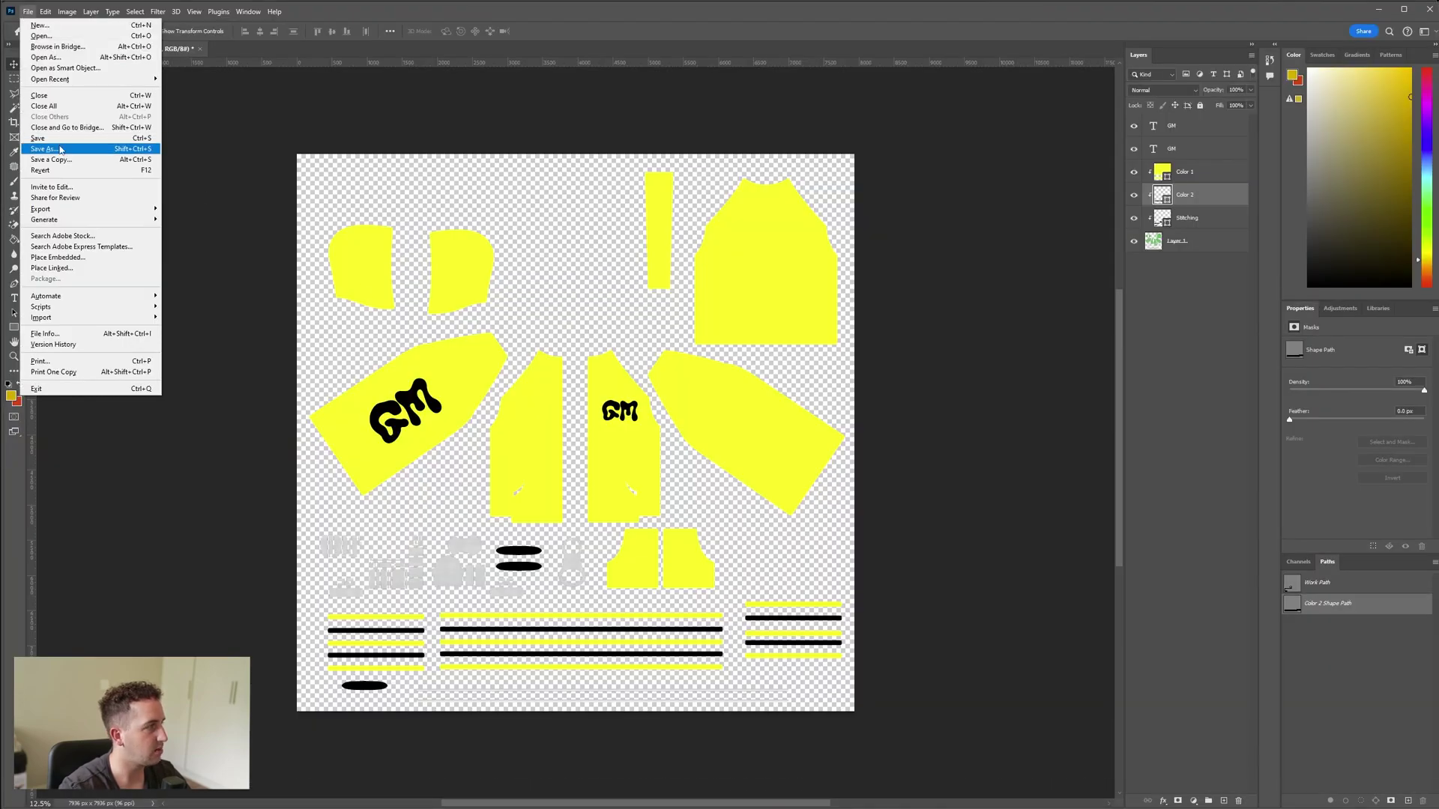
left_click(45, 143)
mouse_move(891, 800)
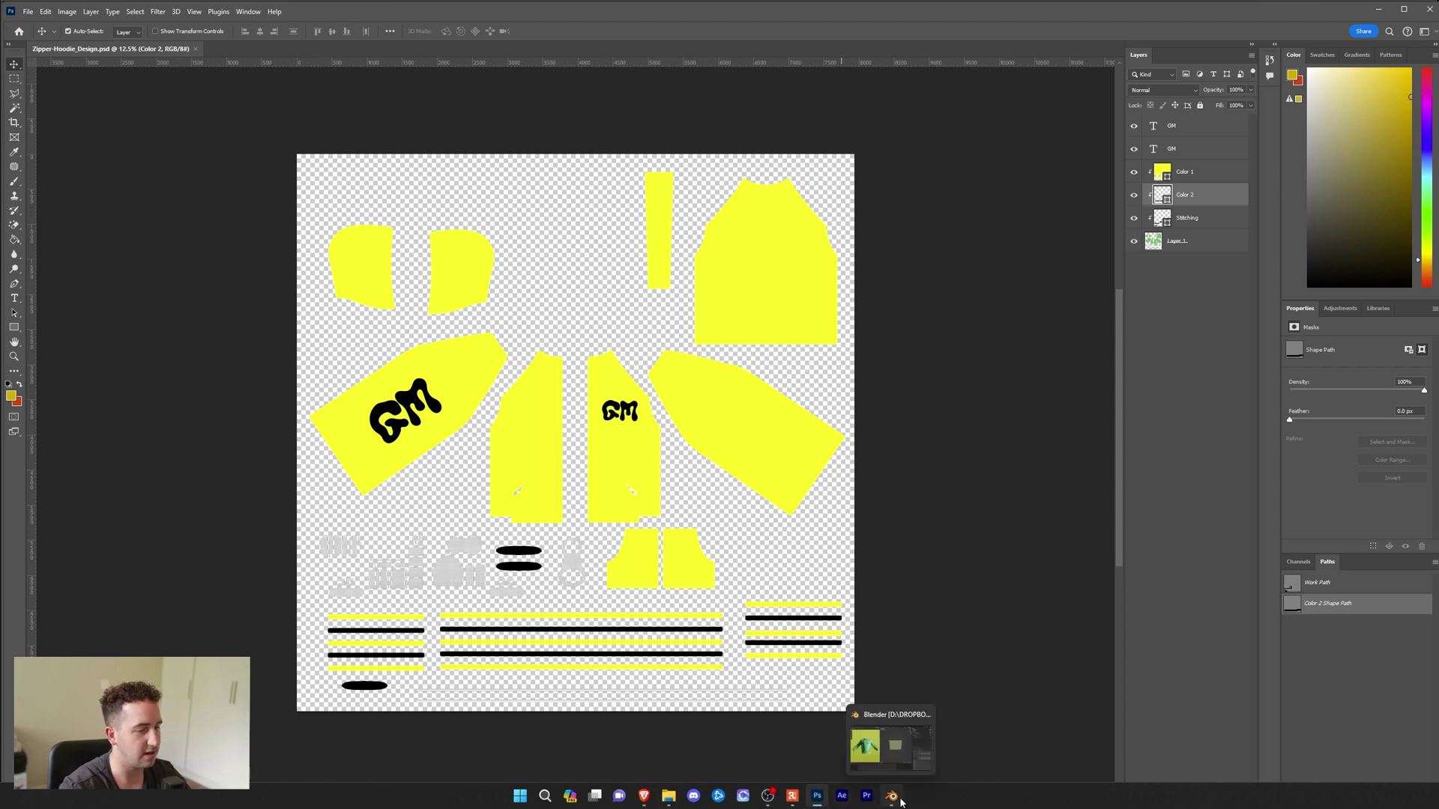
left_click(886, 747)
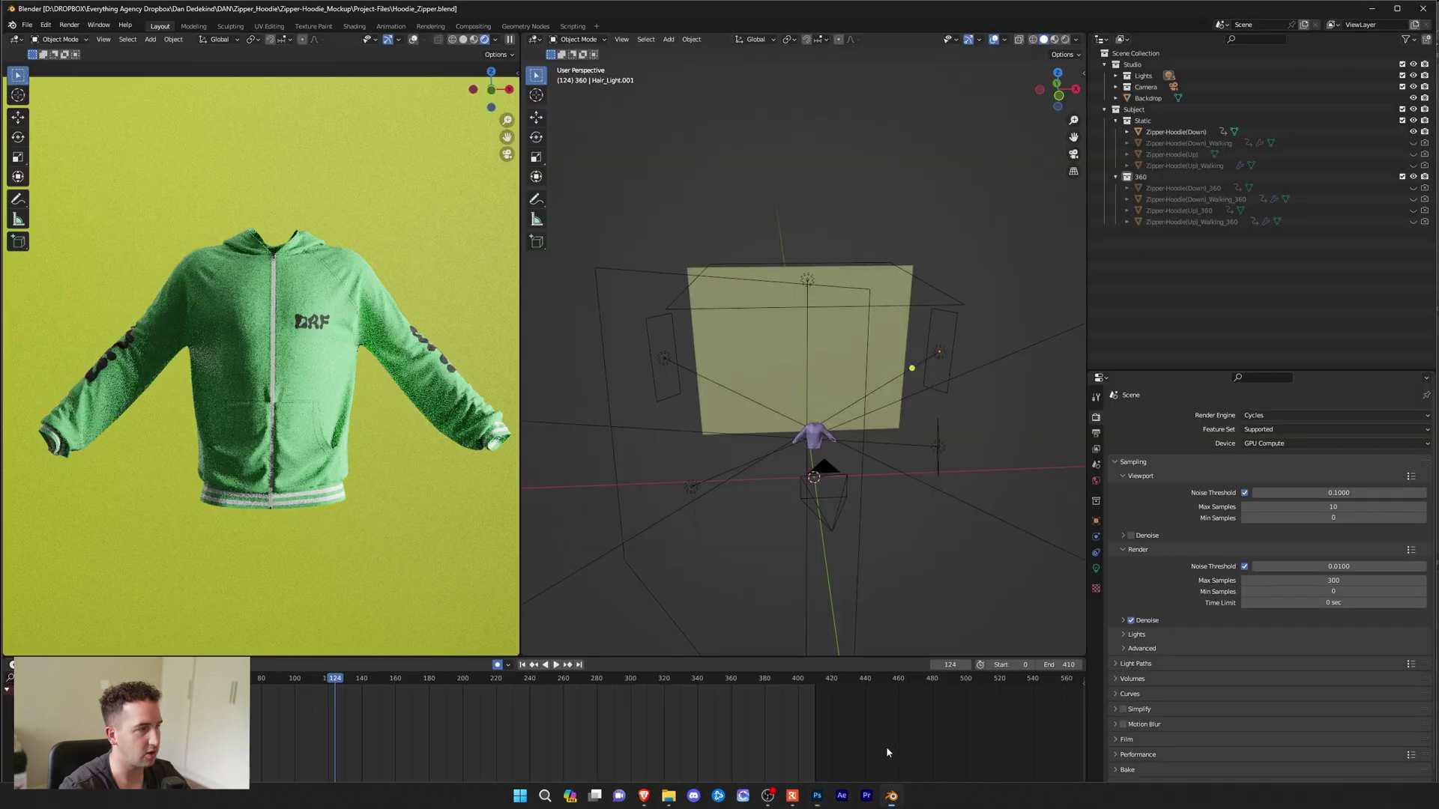
Step: Switch the left viewport to Material Preview and back to Rendered to reload the yellow GM texture
left_click(473, 41)
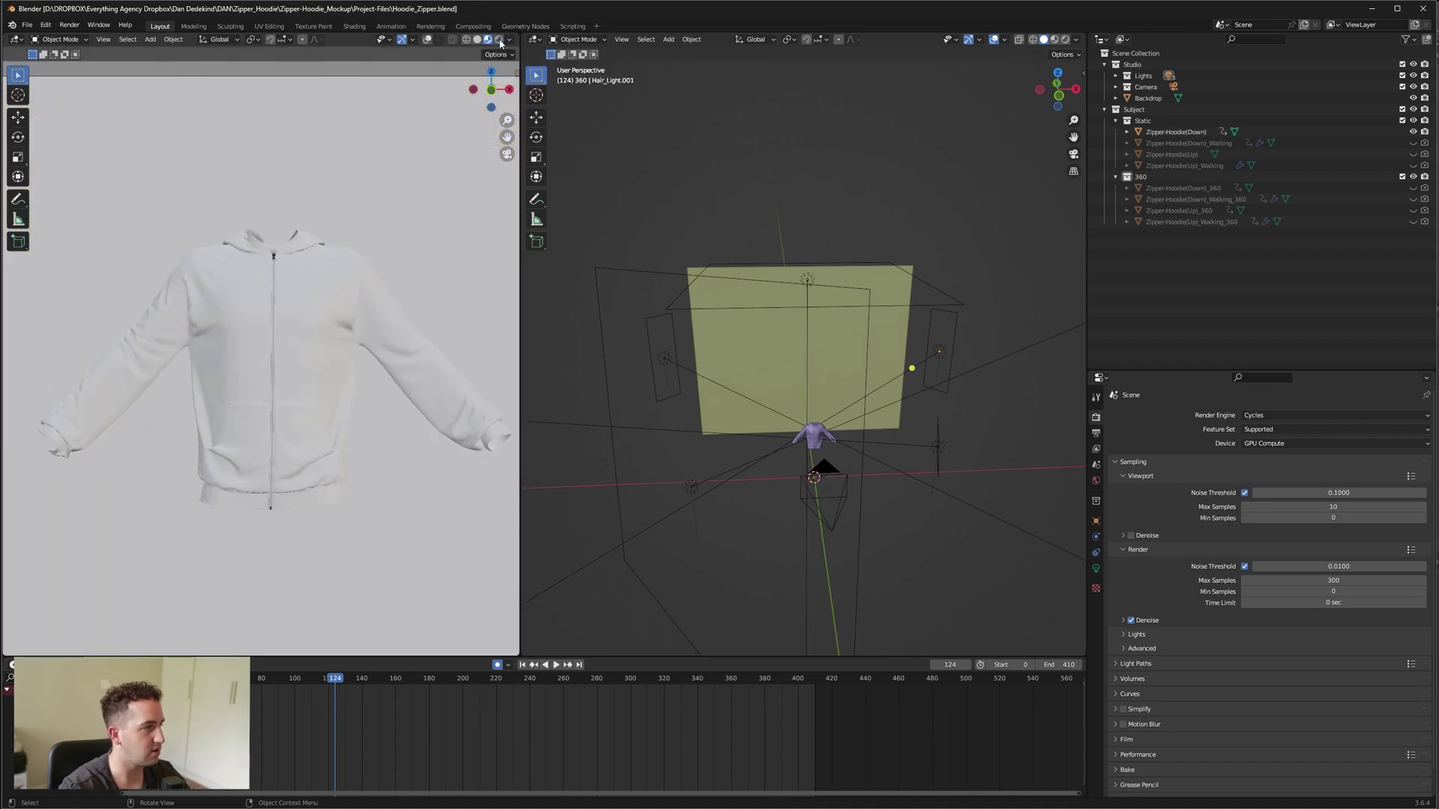
left_click(498, 41)
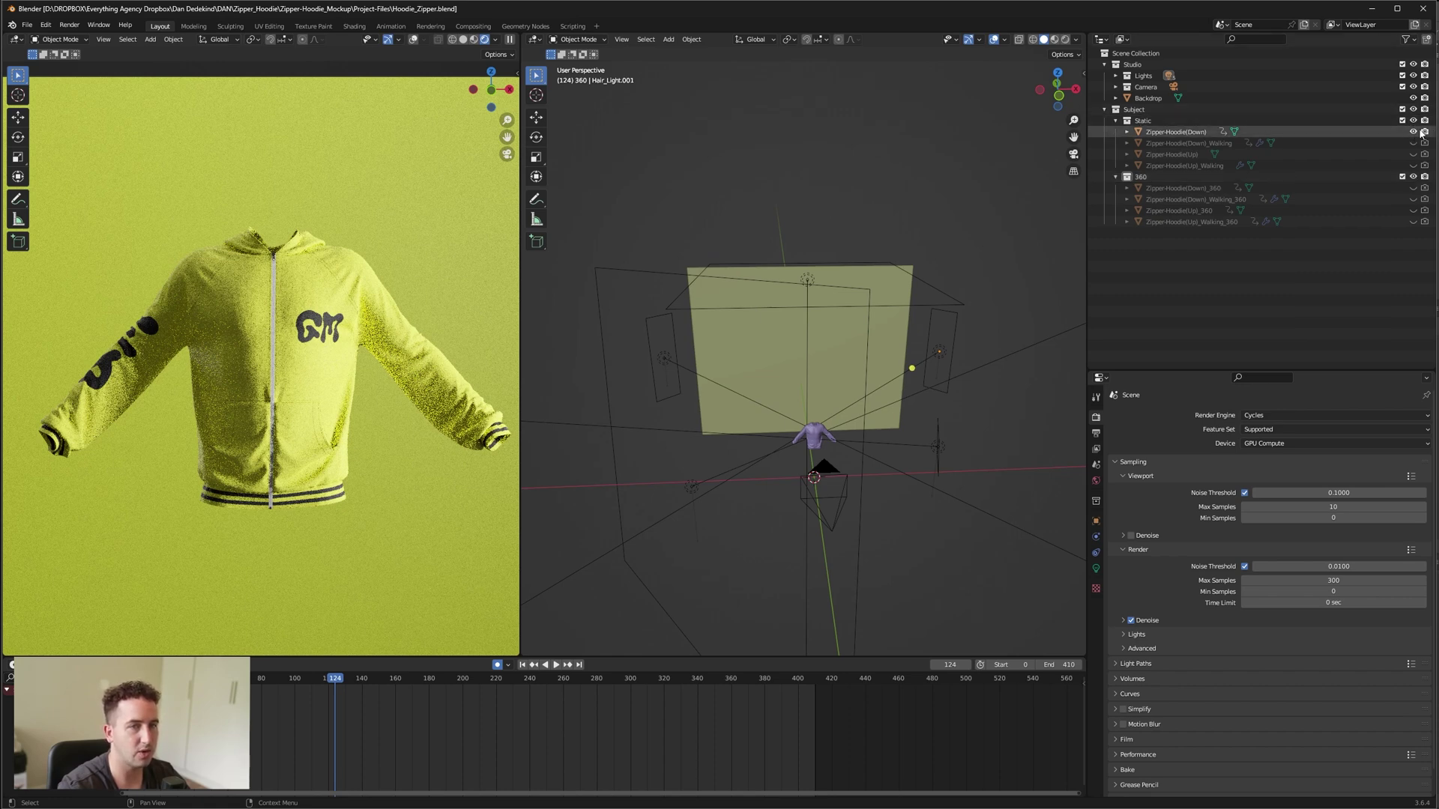
Step: Hide the Static collection, show Zipper-Hoodie(Down)_360 and play its animation
left_click(1414, 122)
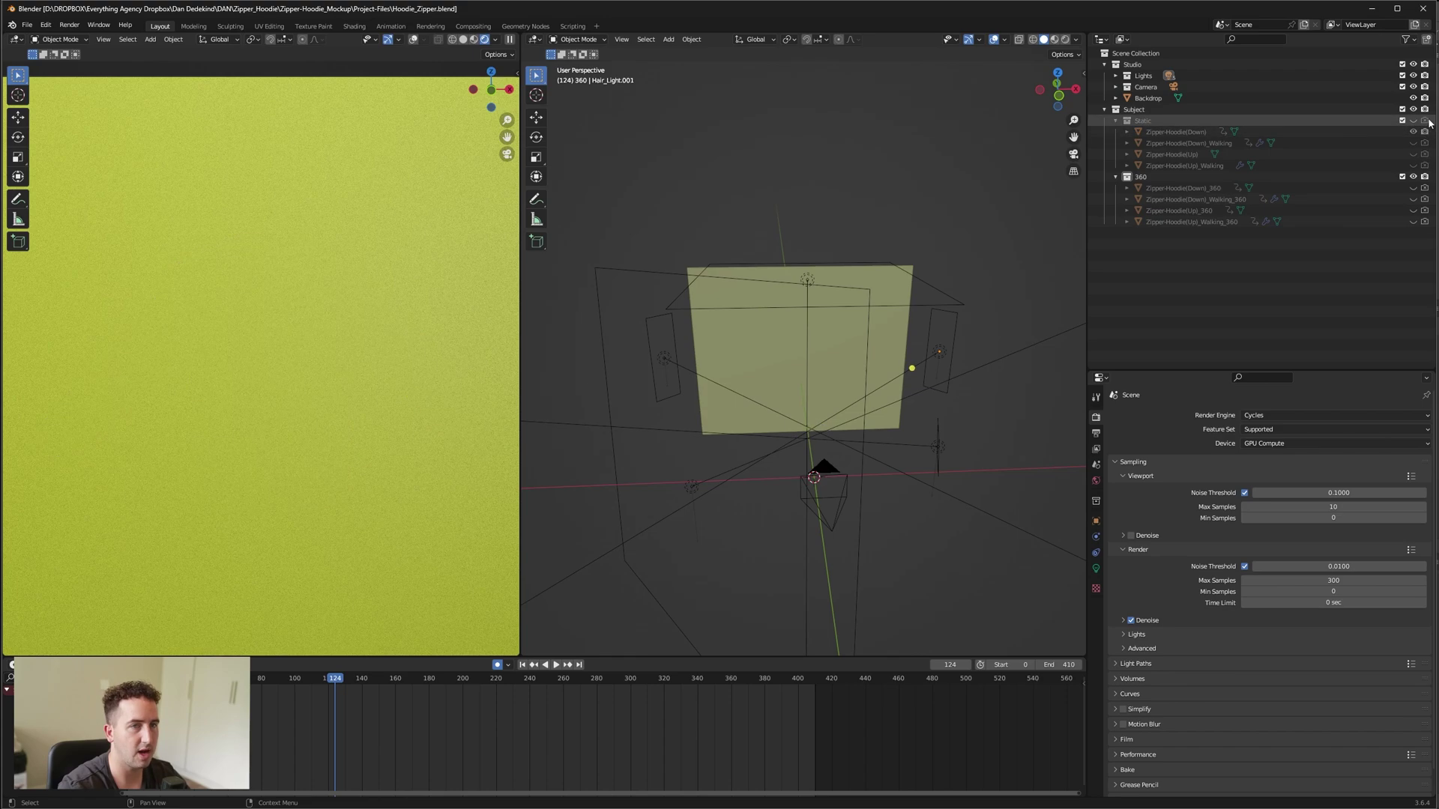
left_click(1115, 121)
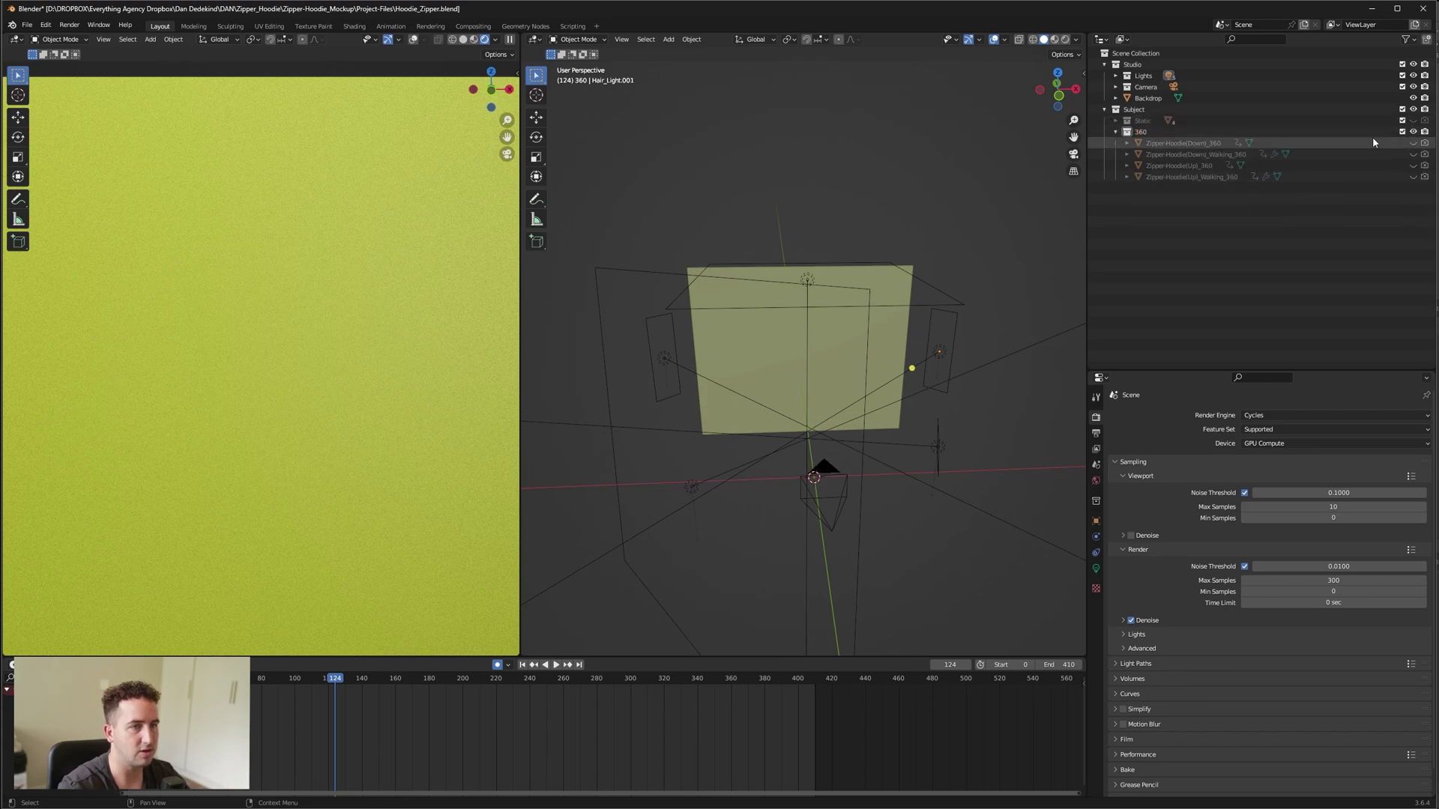
left_click(1413, 144)
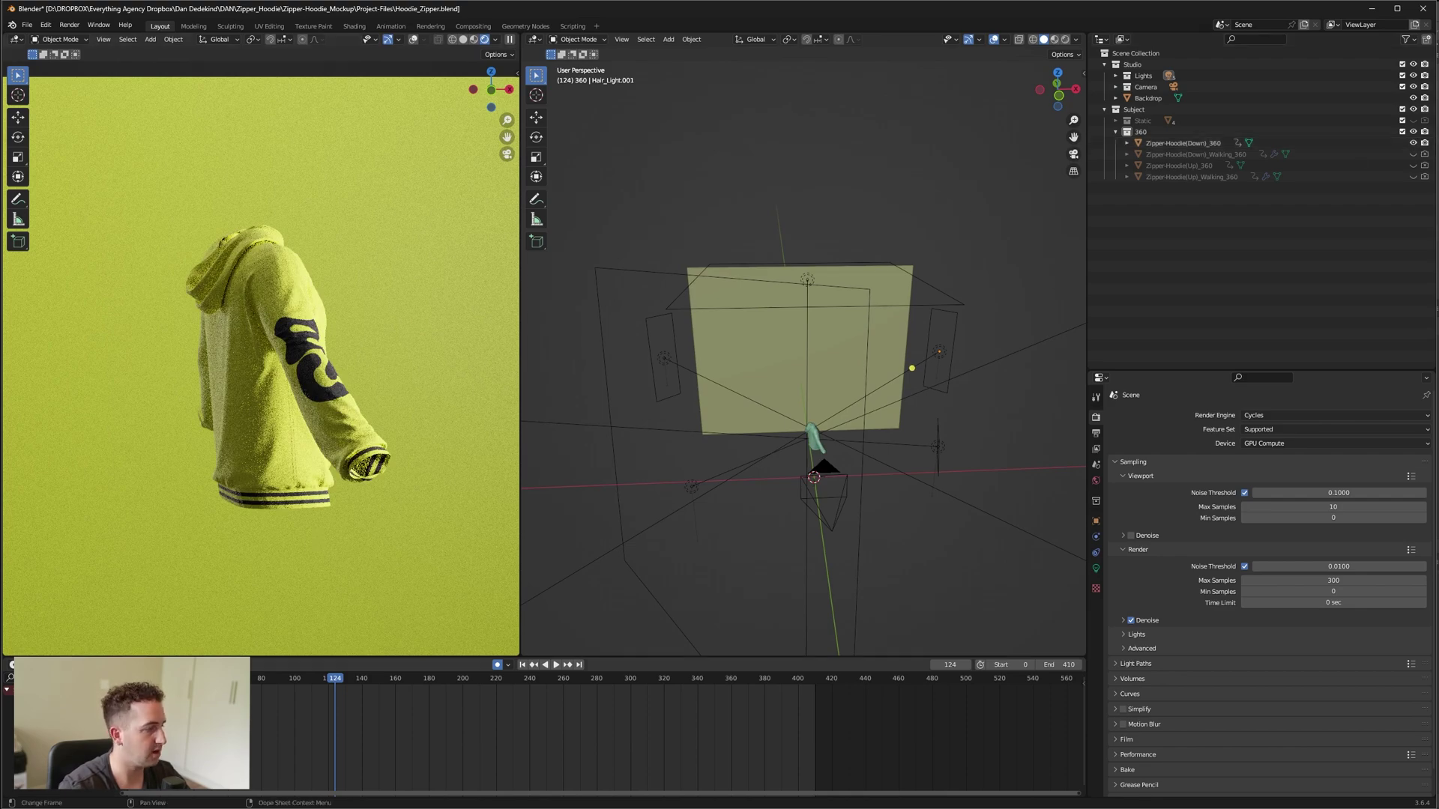
key("Down")
key("space")
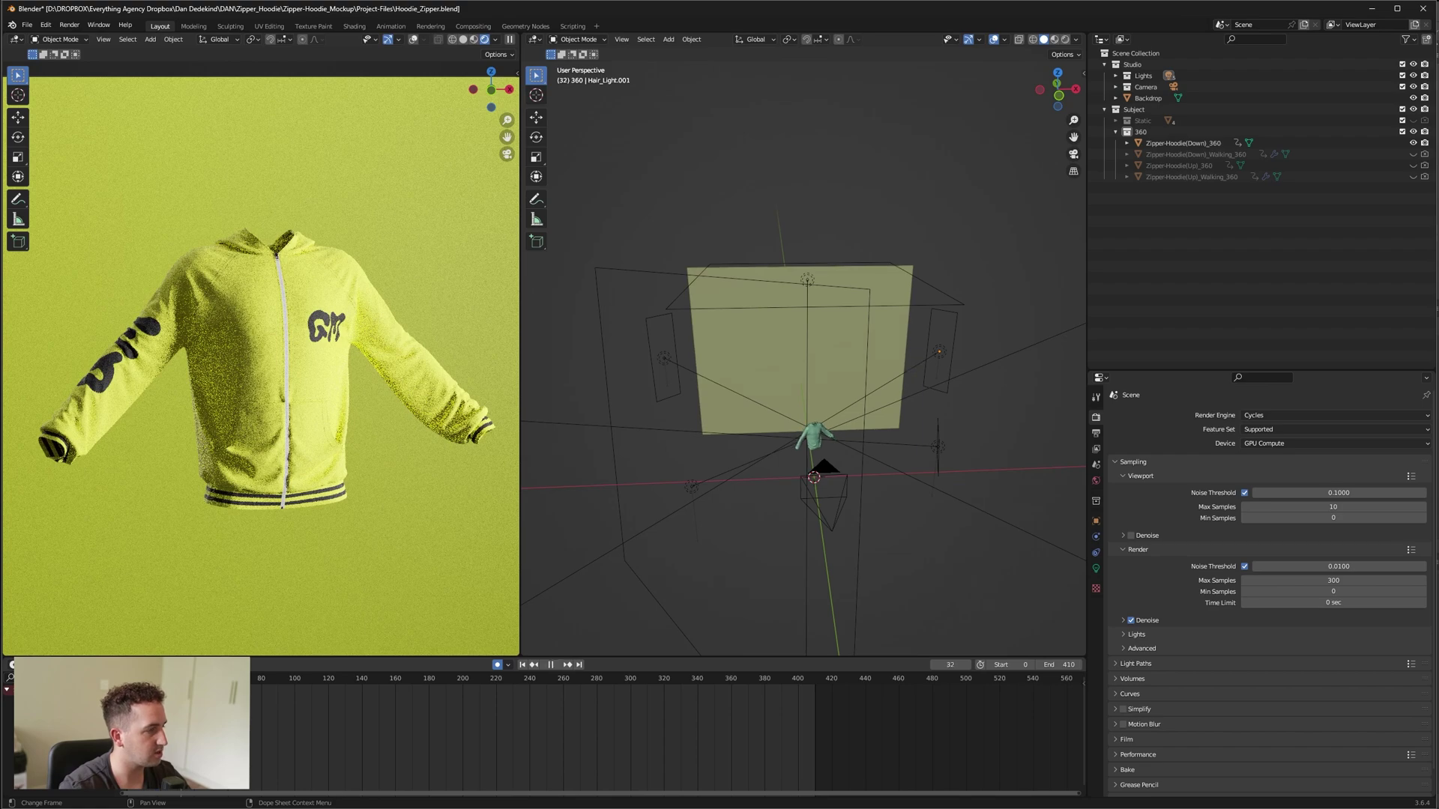
key("space")
key("space")
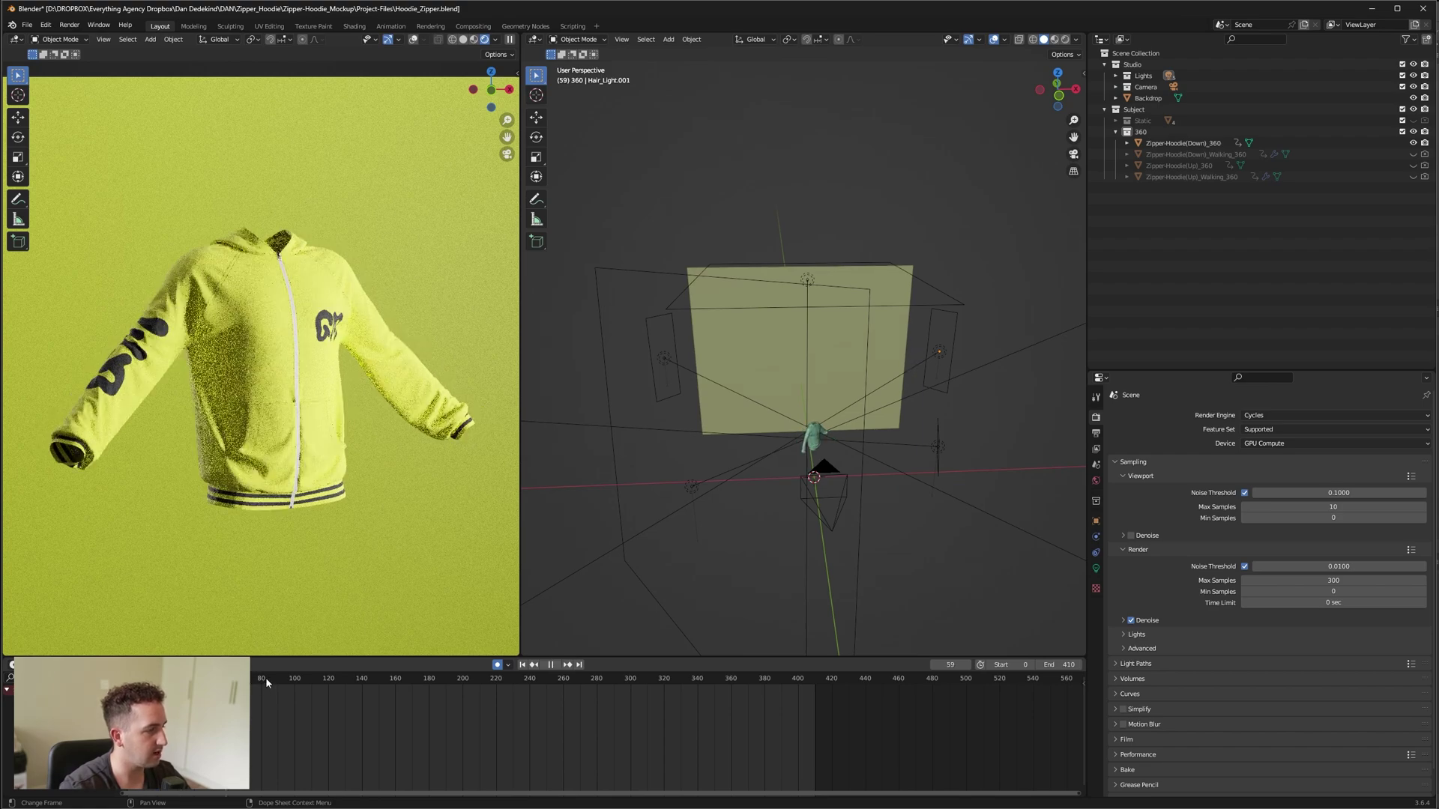
key("space")
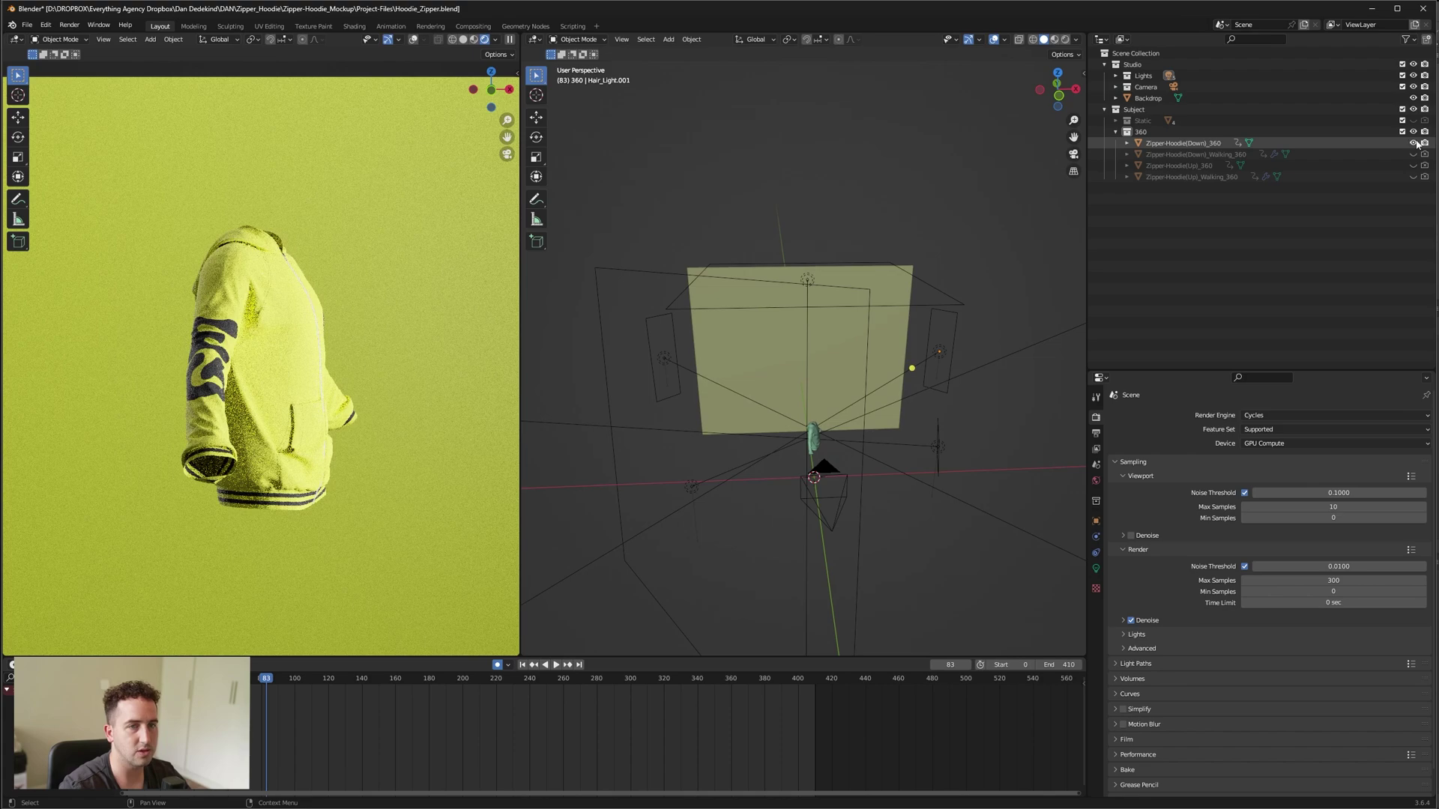
Step: Swap to Zipper-Hoodie(Down)_Walking_360, play it, then rewind to frame 1
left_click(1414, 143)
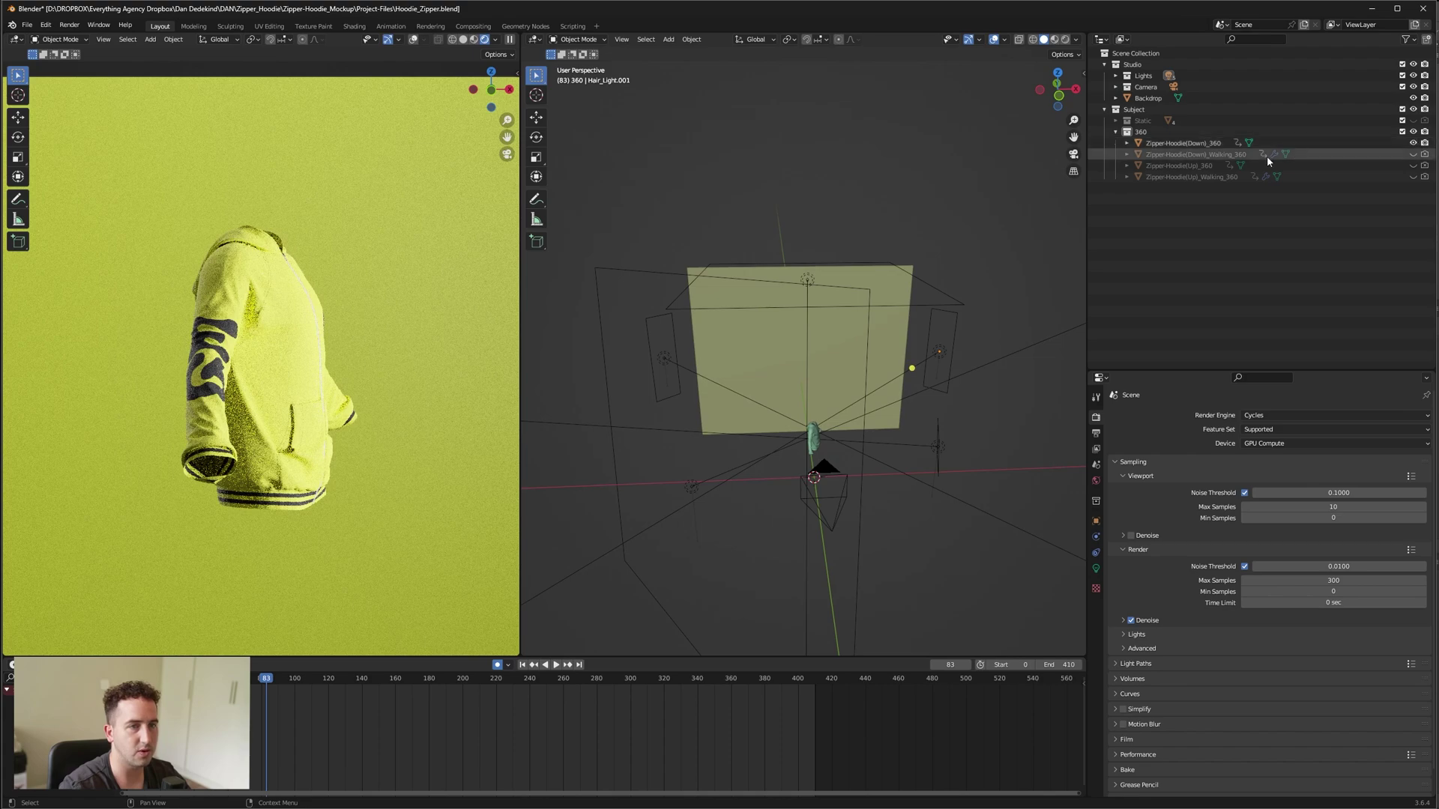
left_click(1413, 153)
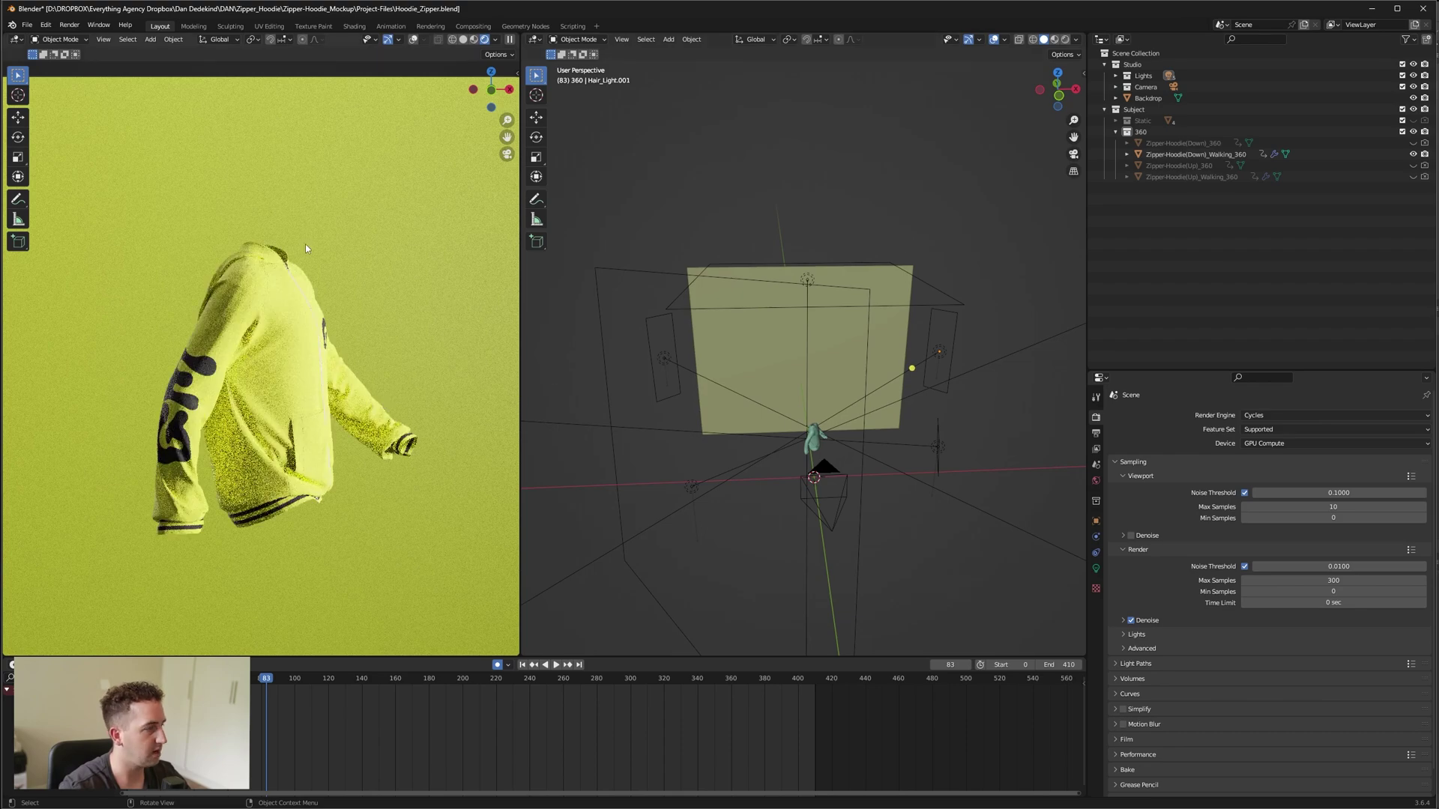
key("space")
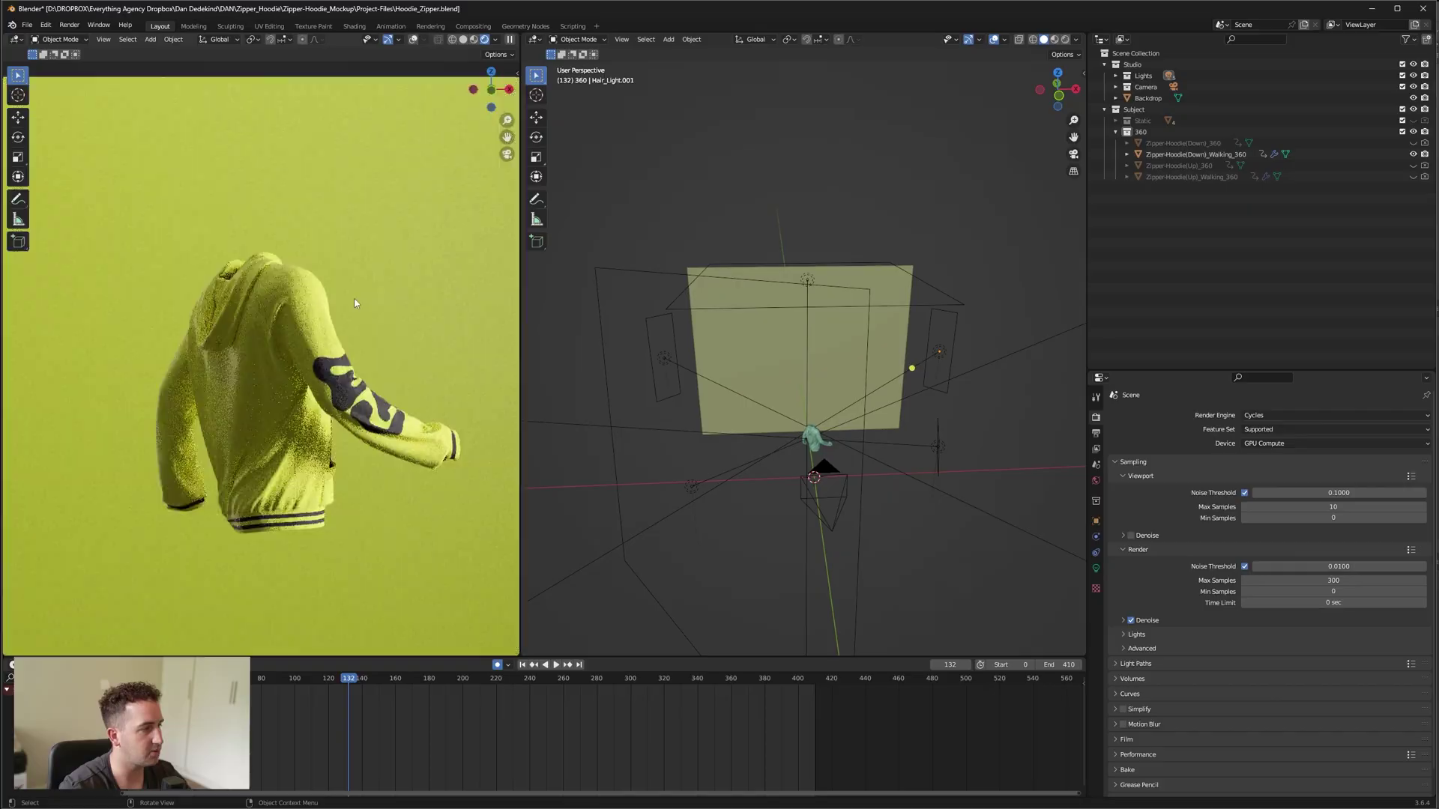
scroll(355, 303, "up", 10)
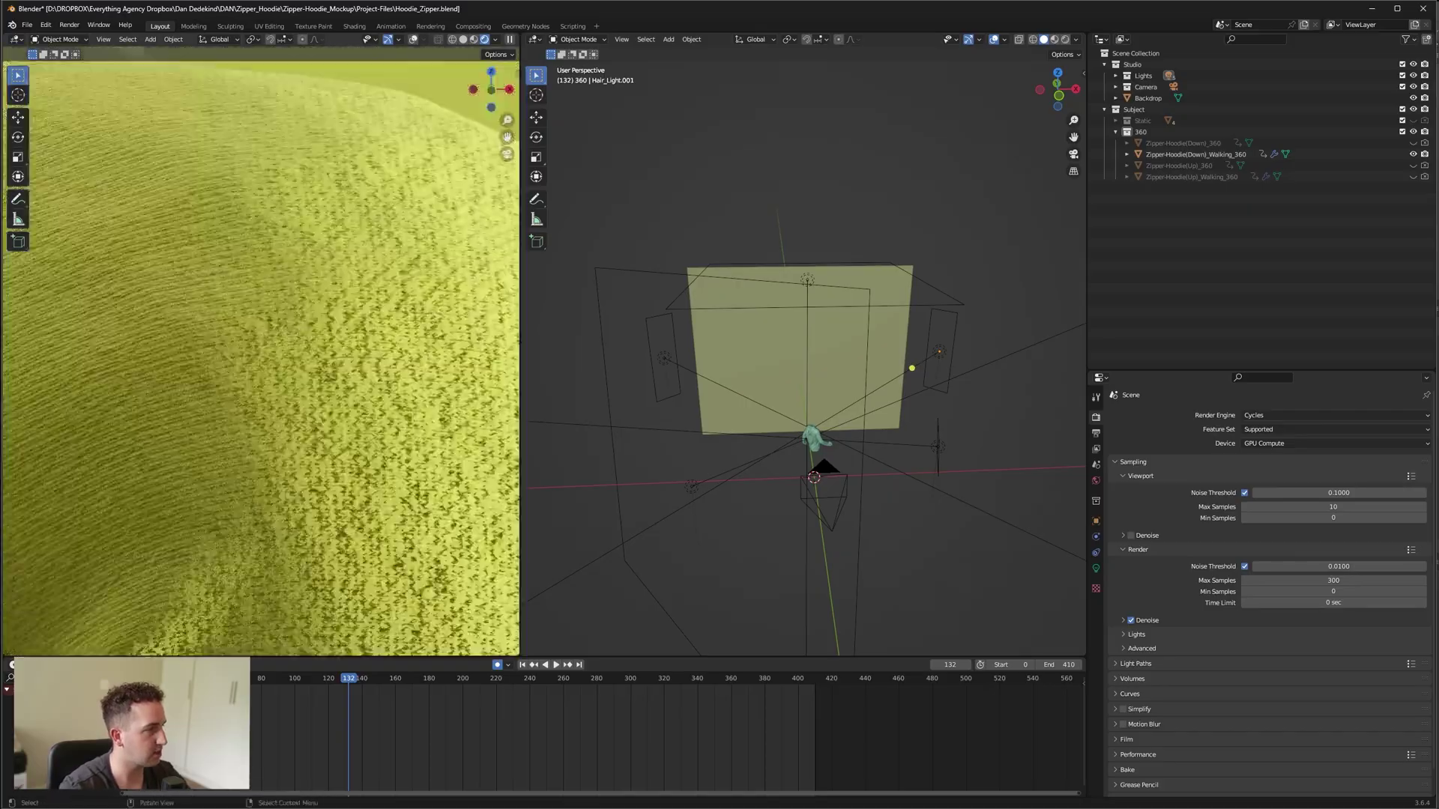
scroll(225, 375, "down", 10)
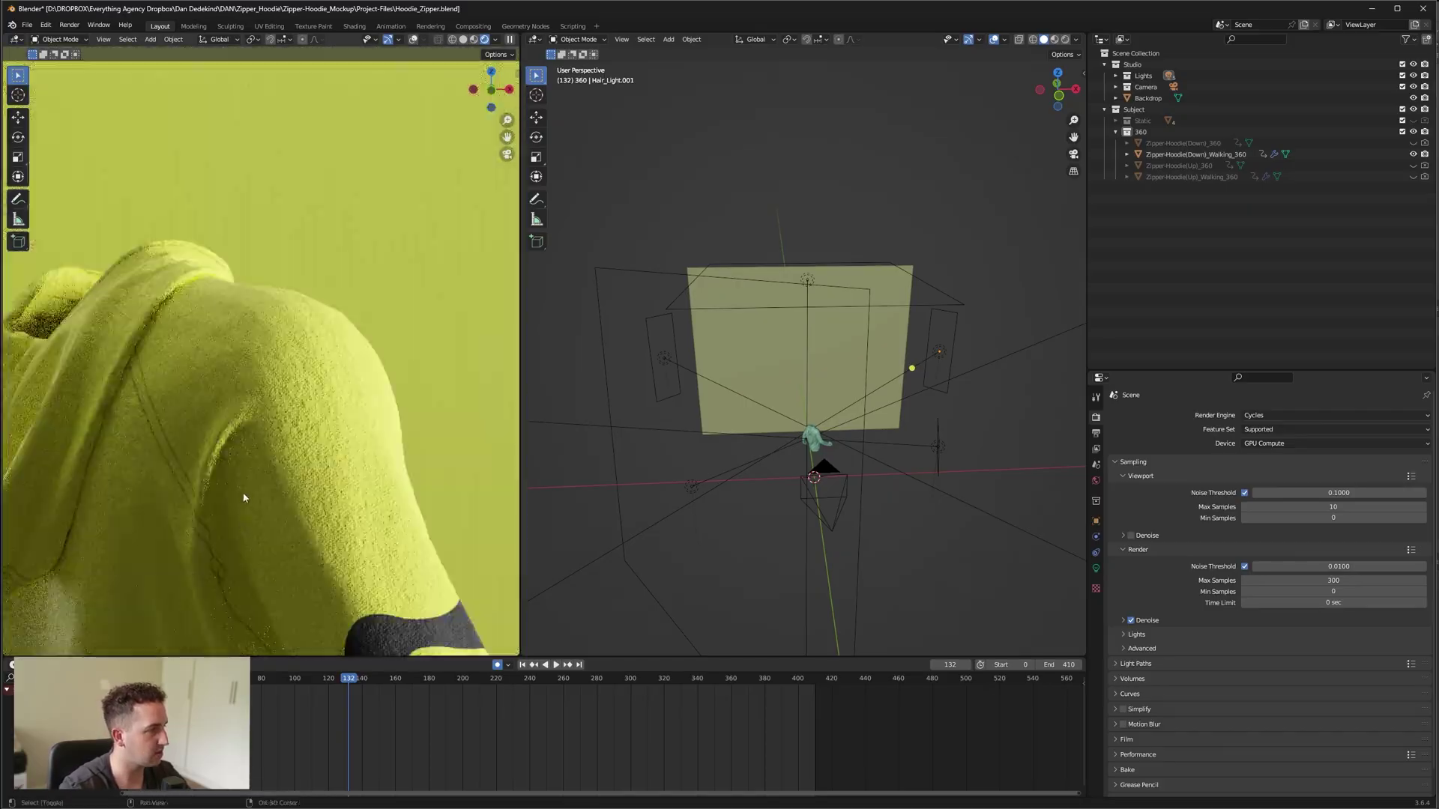
scroll(243, 497, "down", 8)
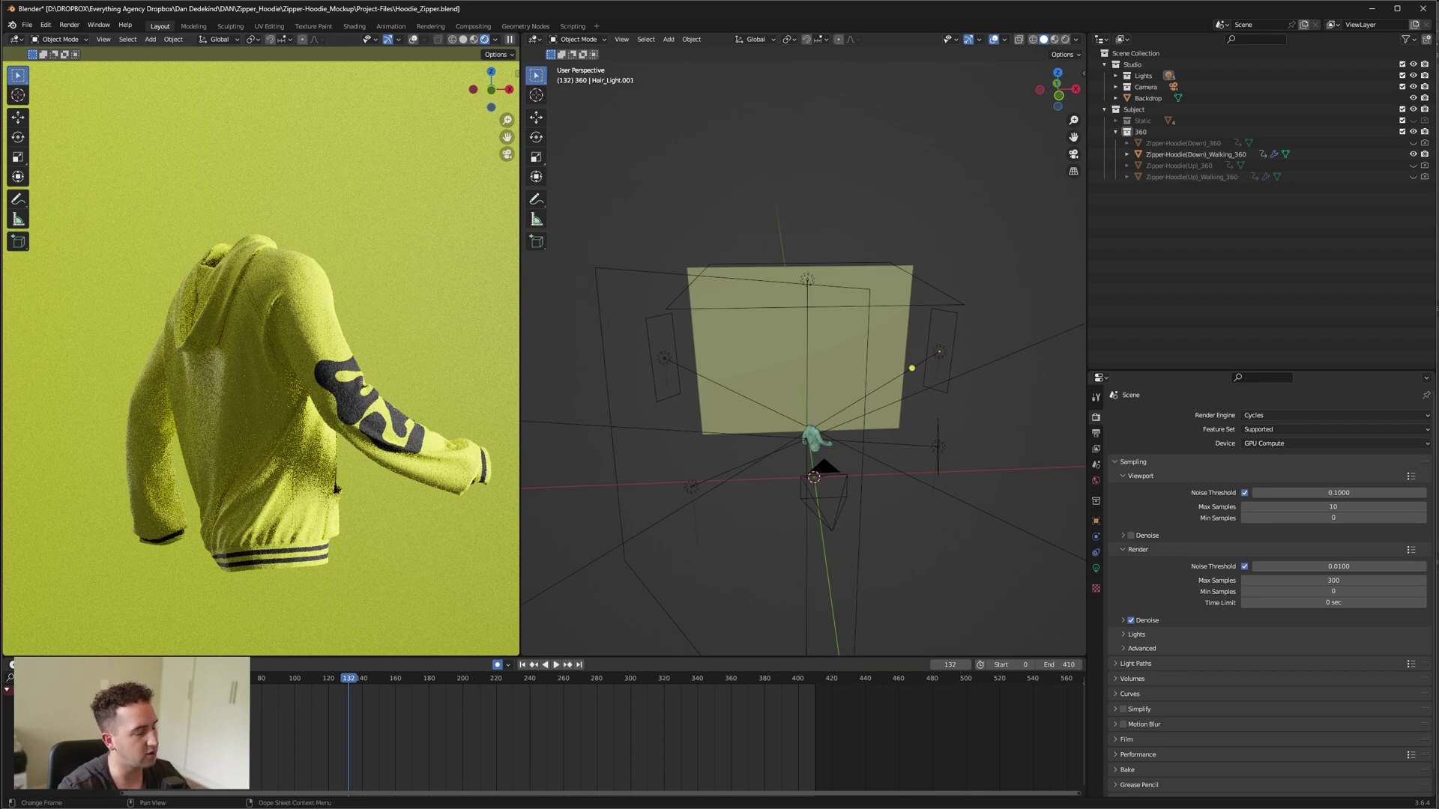
key("shift+Left")
key("space")
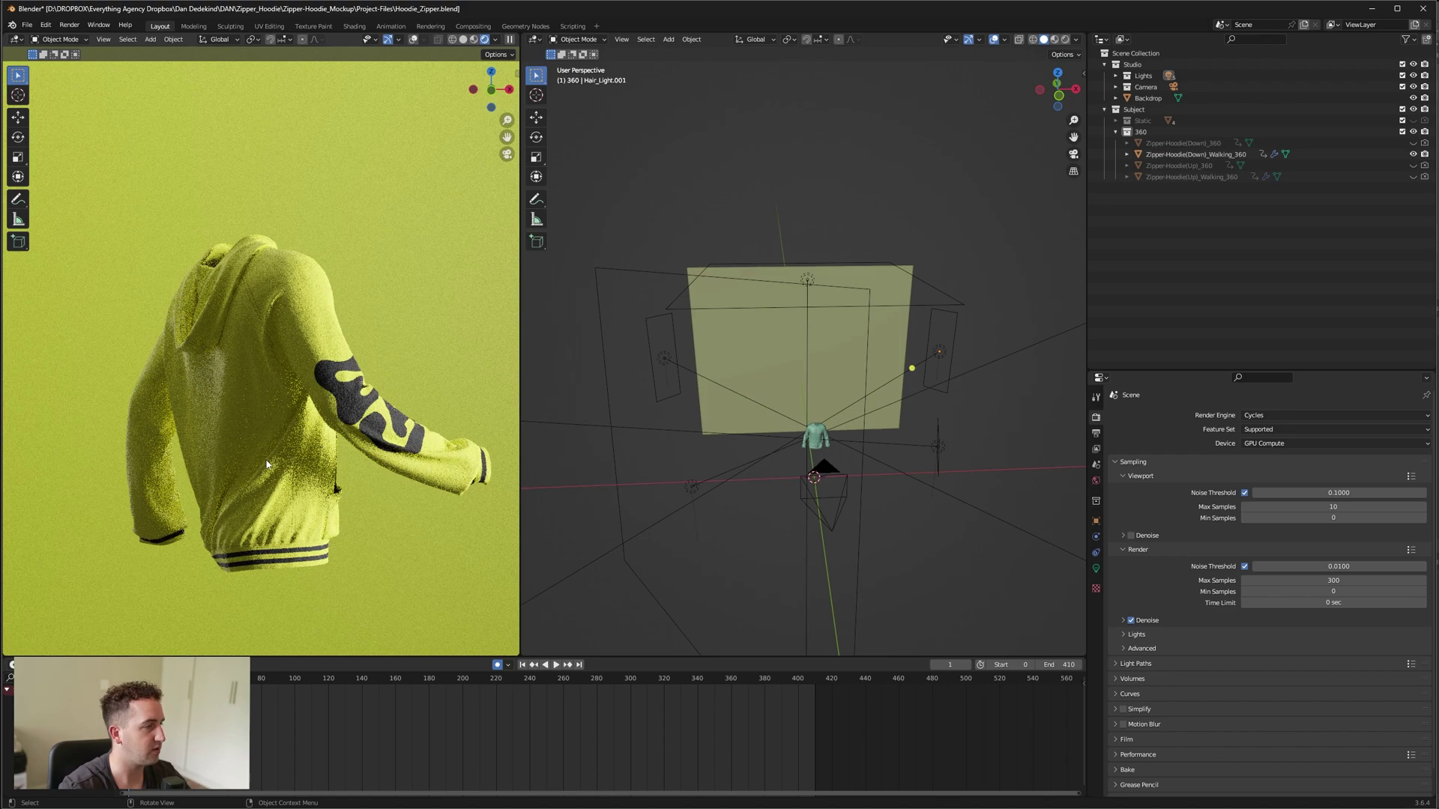
key("Escape")
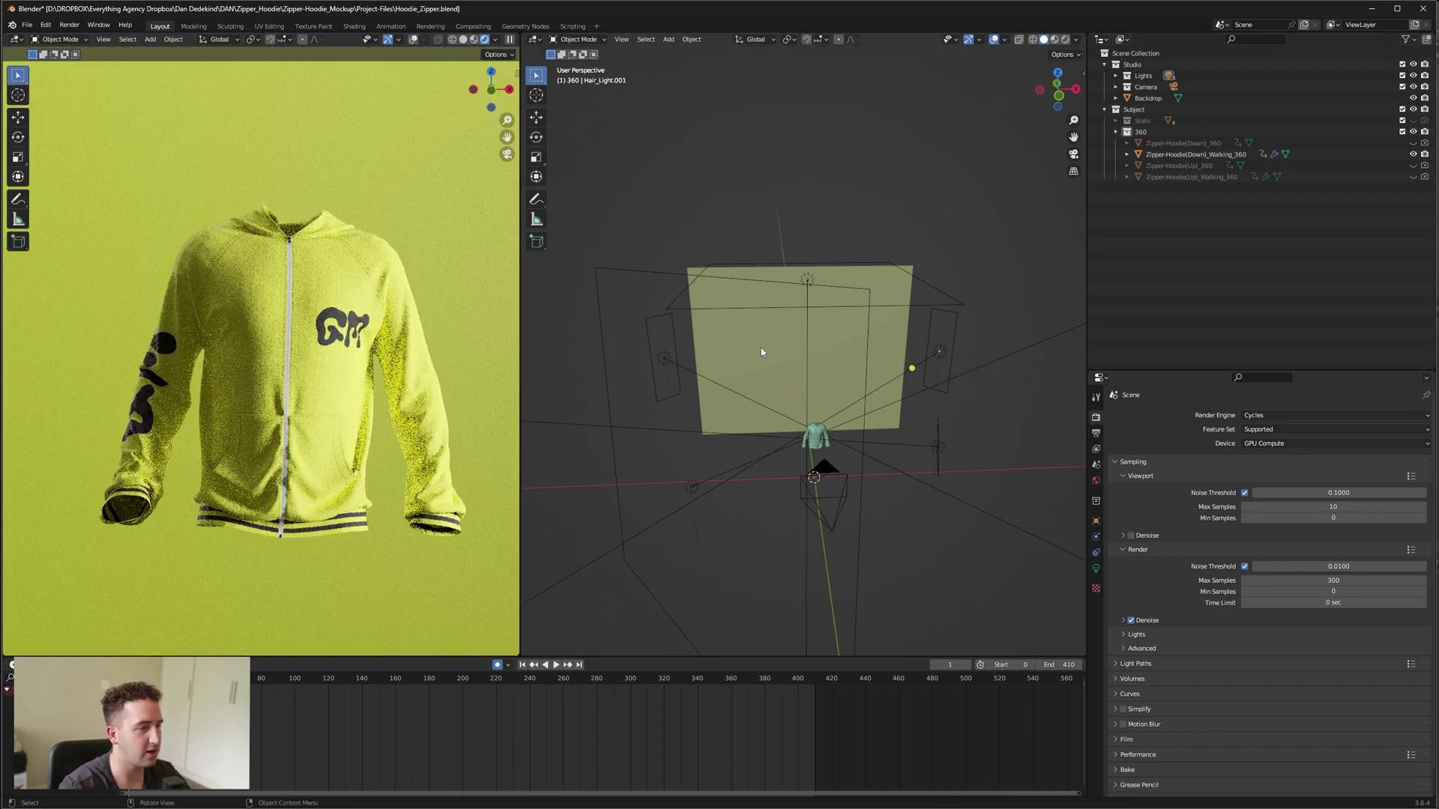
Step: Select the Backdrop plane and set its material Base Color to black
left_click(802, 305)
middle_click_drag(761, 259, 834, 340)
left_click(1095, 616)
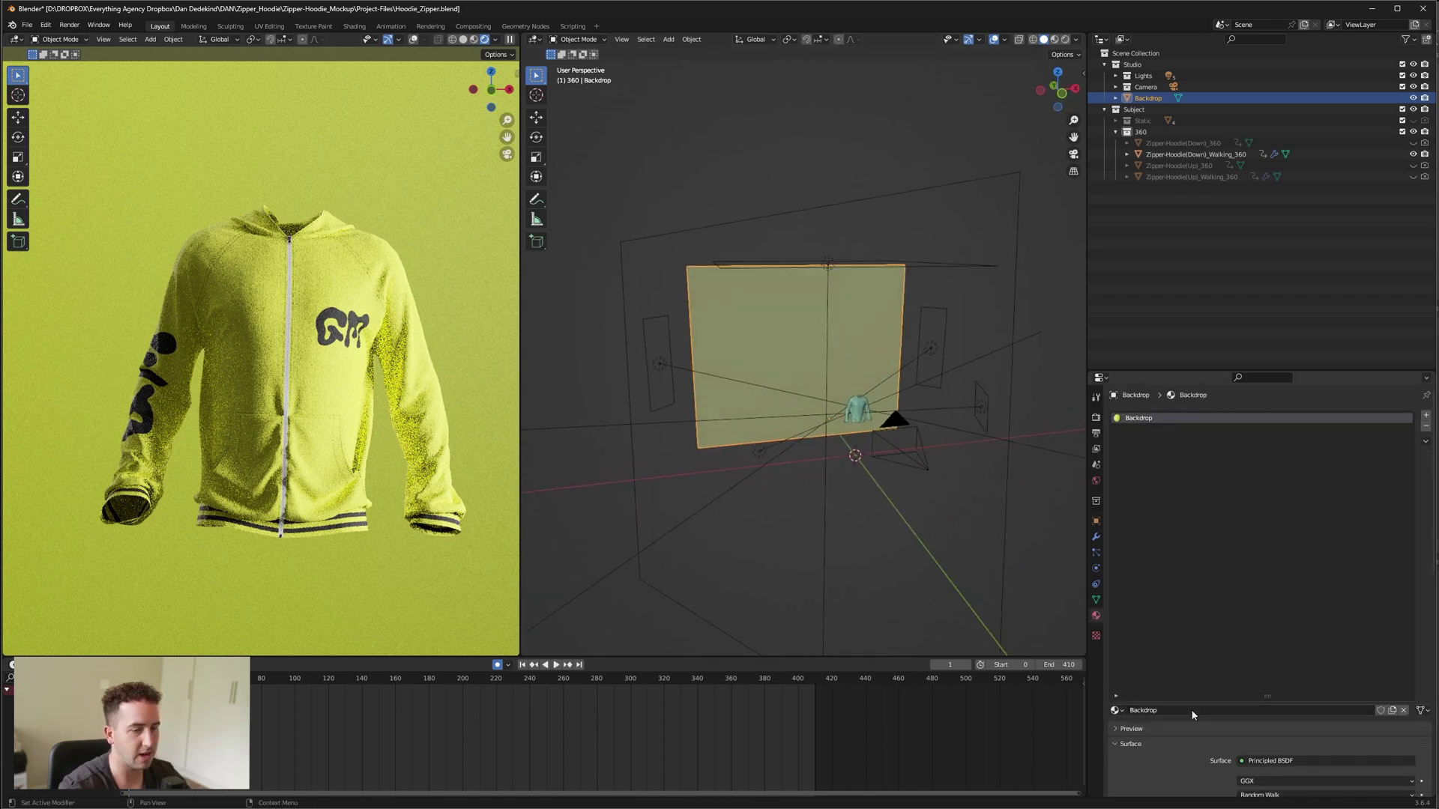
left_click_drag(1270, 701, 1293, 456)
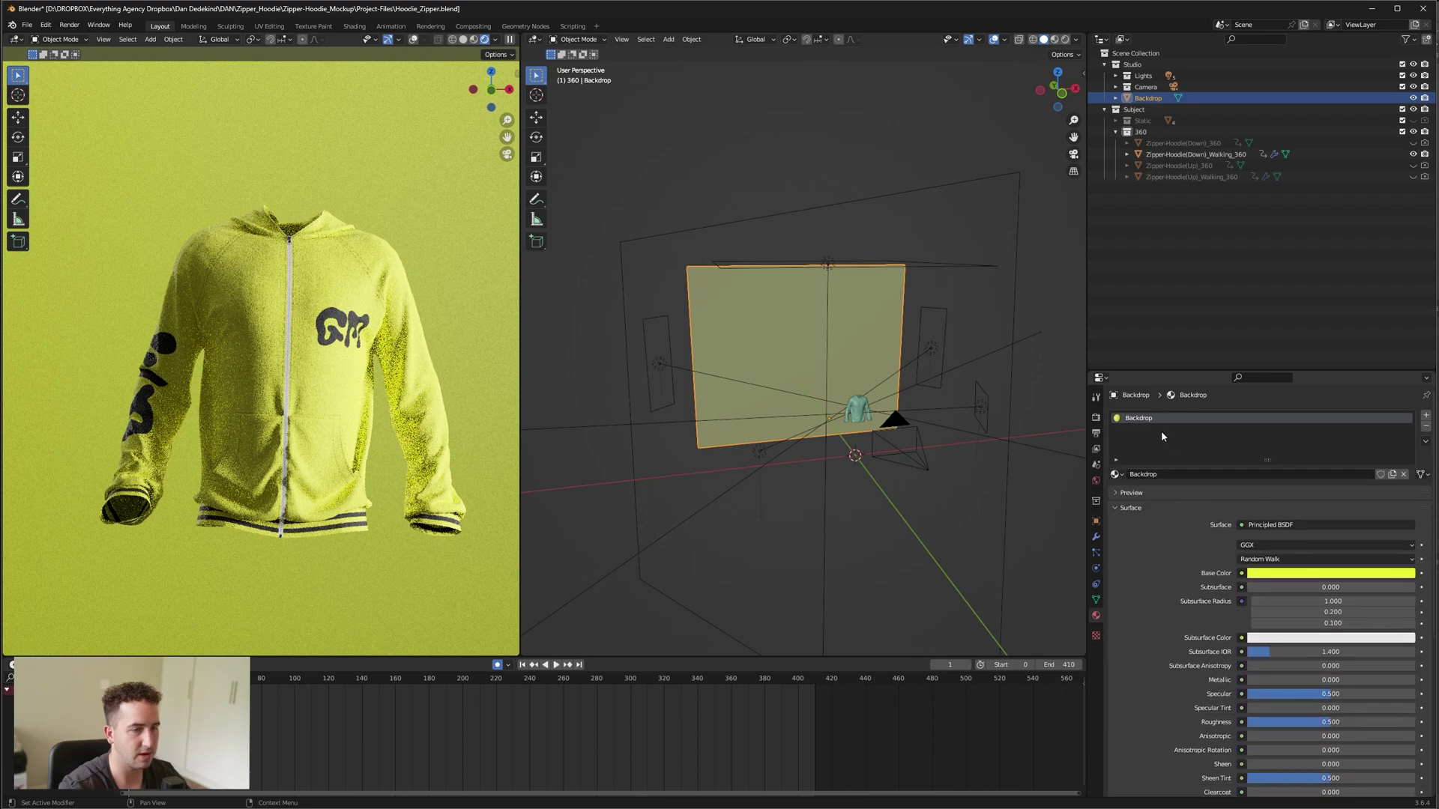
left_click(1286, 573)
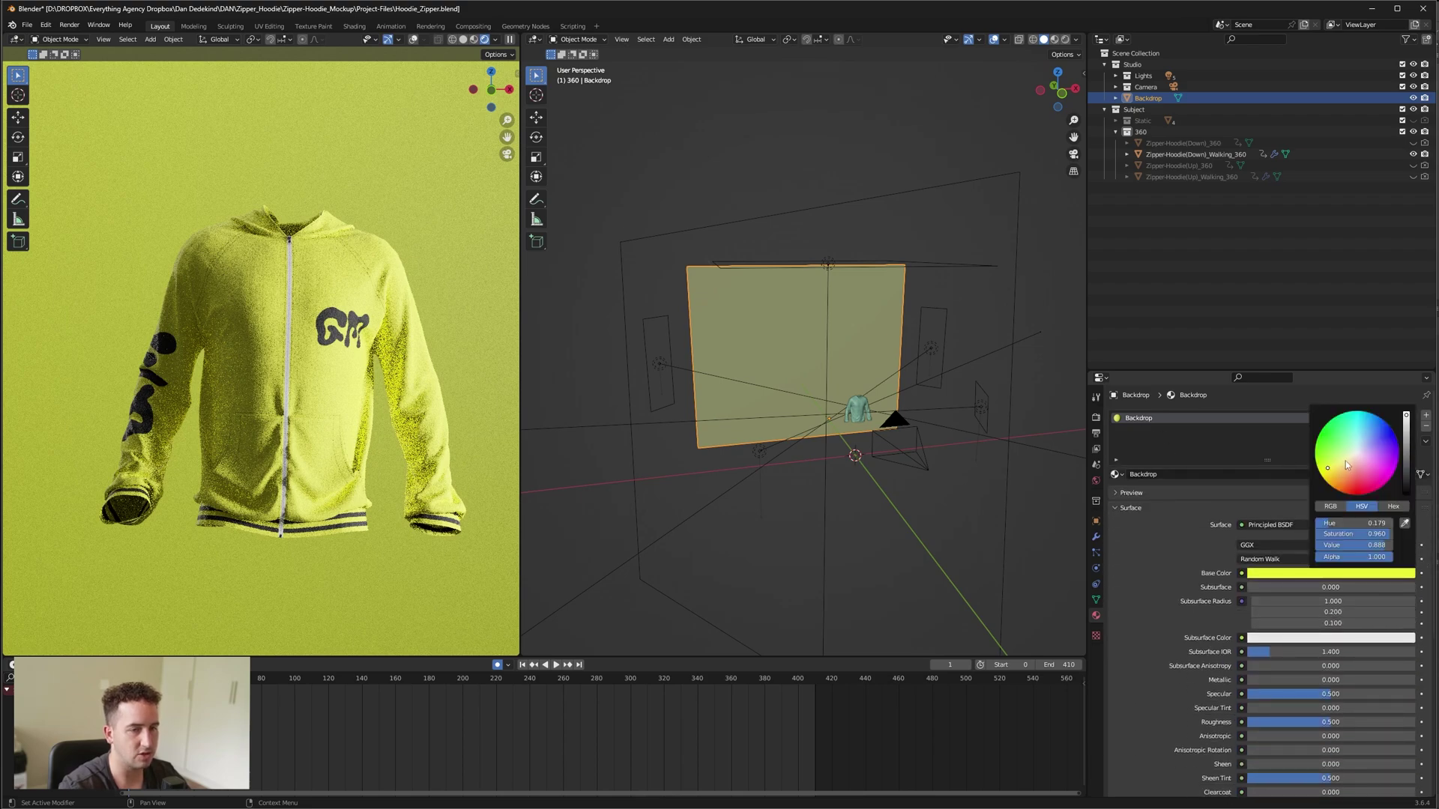
left_click_drag(1407, 446, 1407, 493)
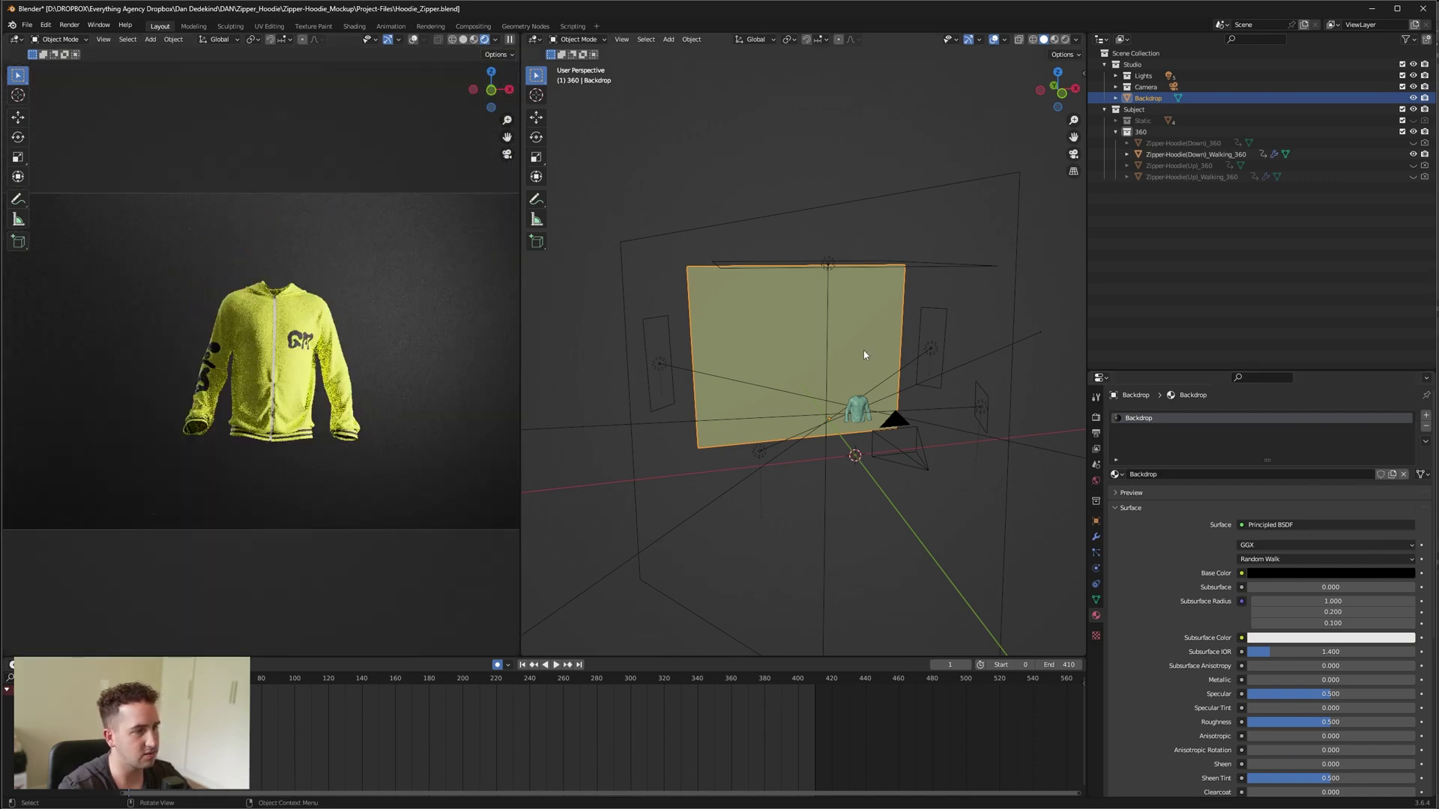
Step: Move the Backdrop back along Y and scale it up to 1.5207
middle_click_drag(864, 354, 876, 398)
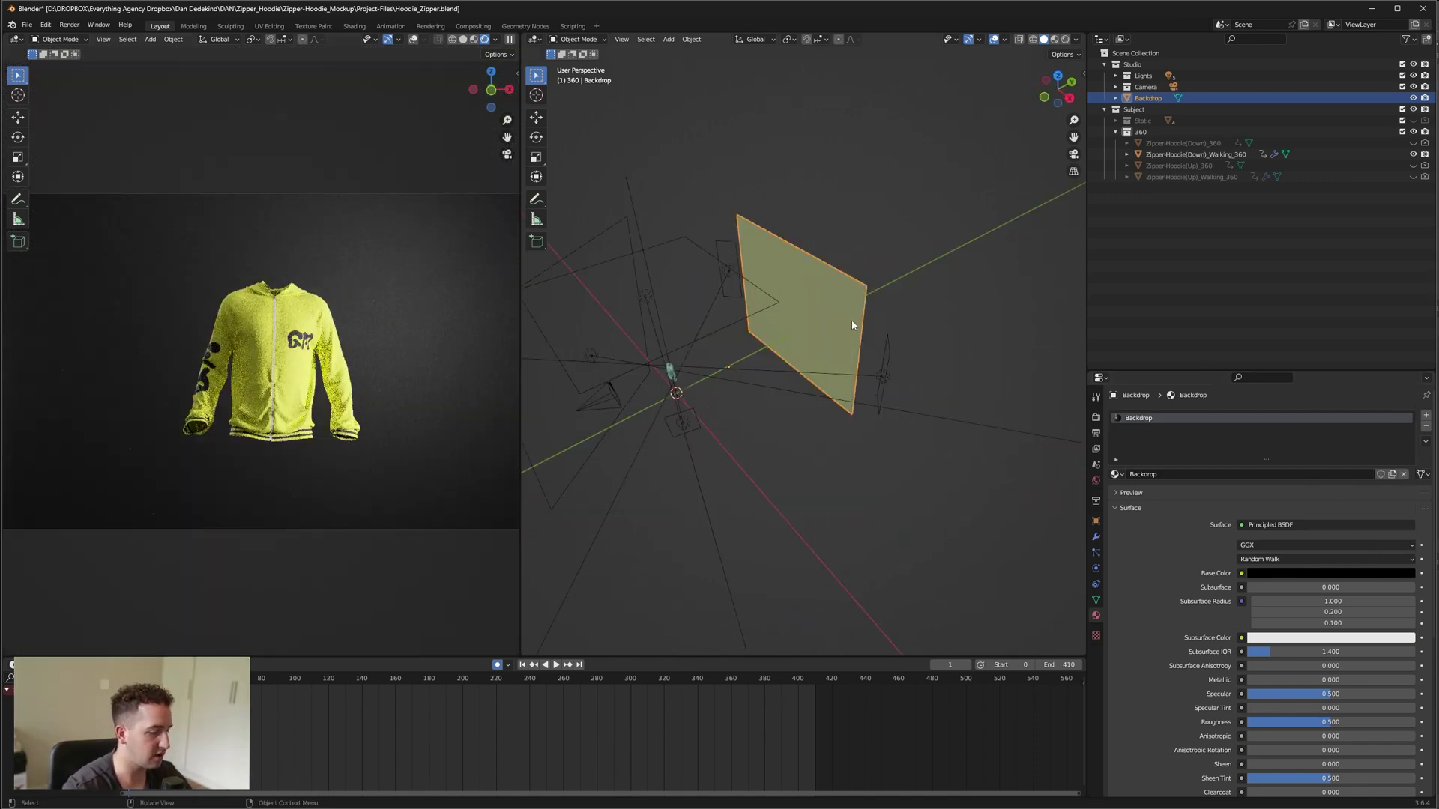
key("g")
key("y")
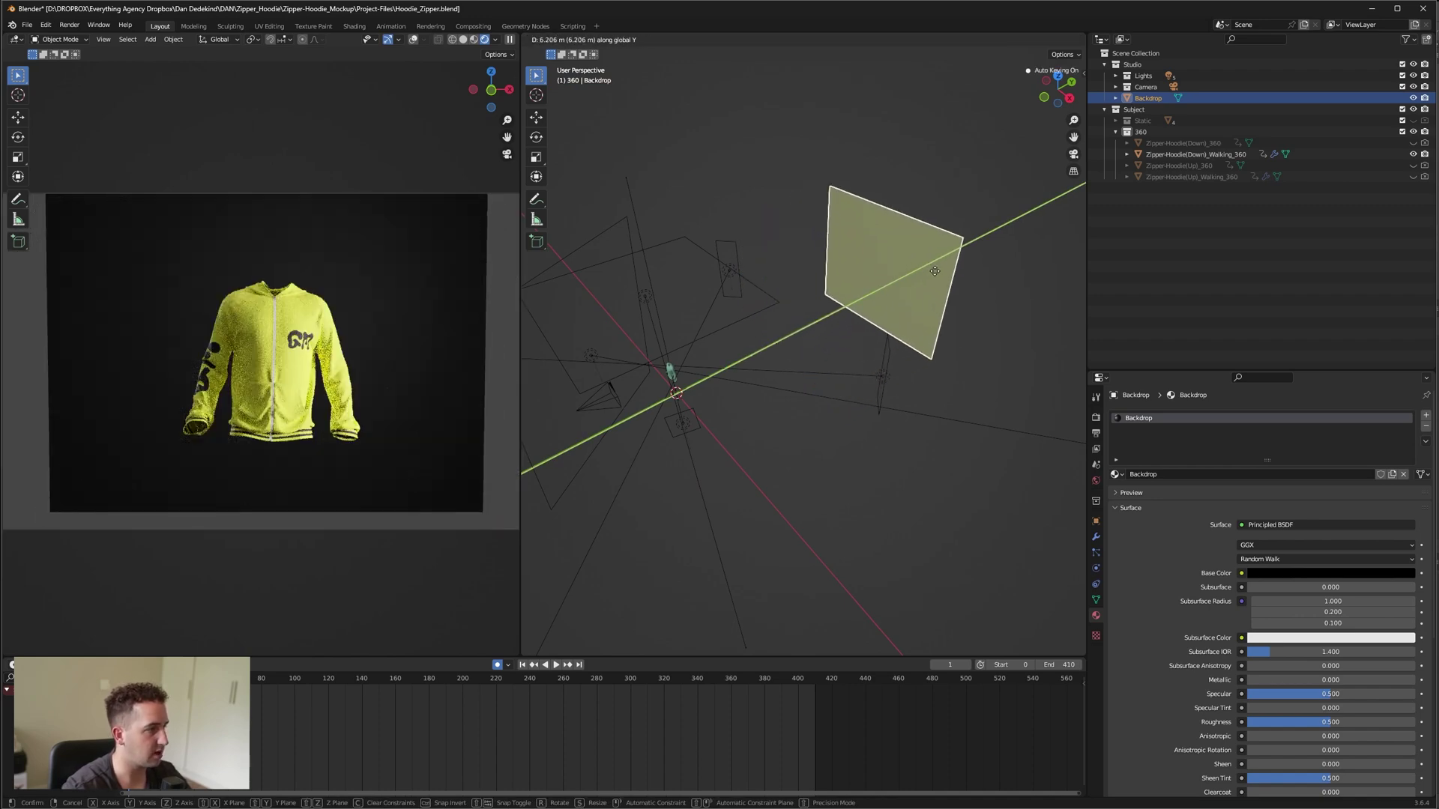
left_click(935, 270)
key("s")
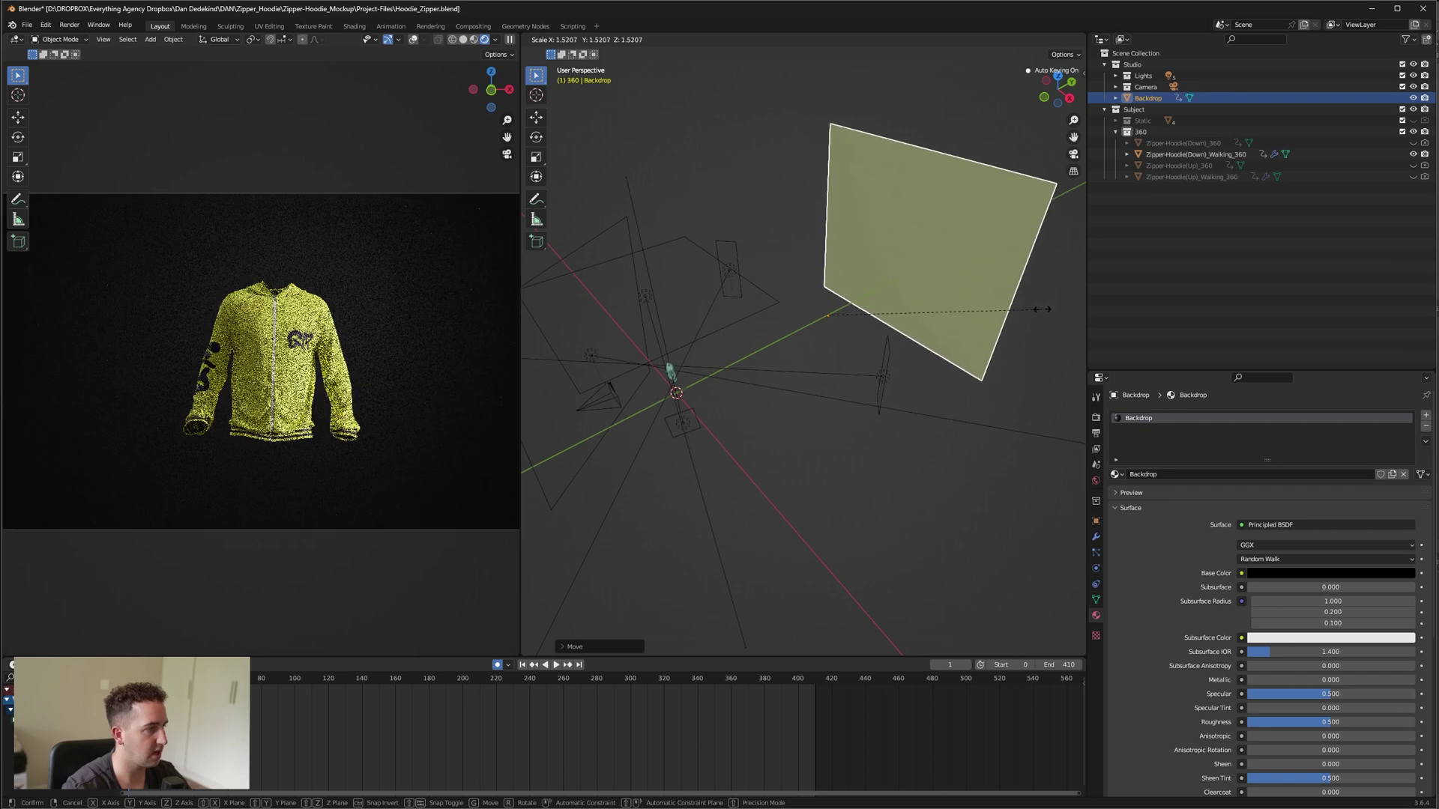
left_click(1045, 309)
middle_click_drag(1049, 312, 879, 353)
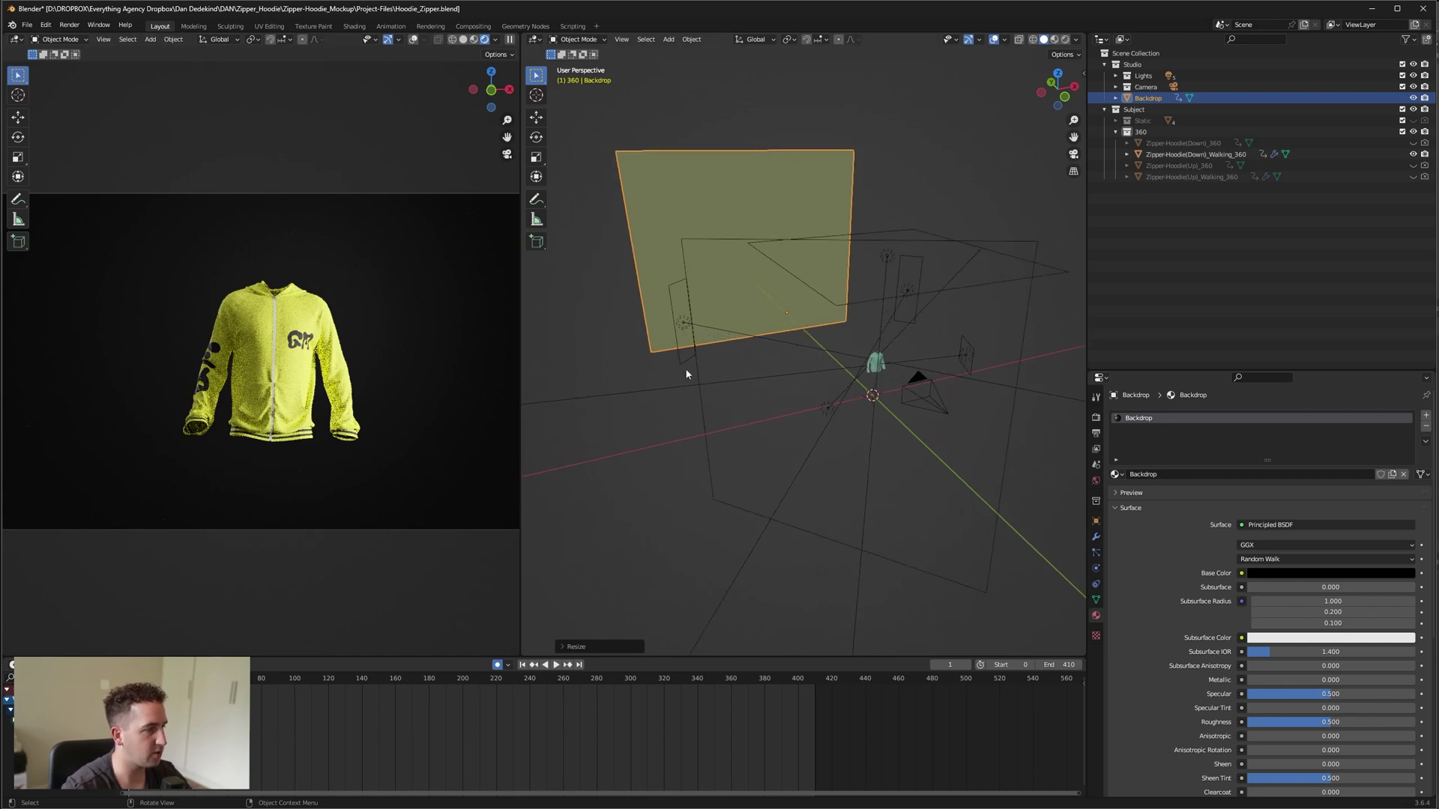
scroll(353, 396, "up", 4)
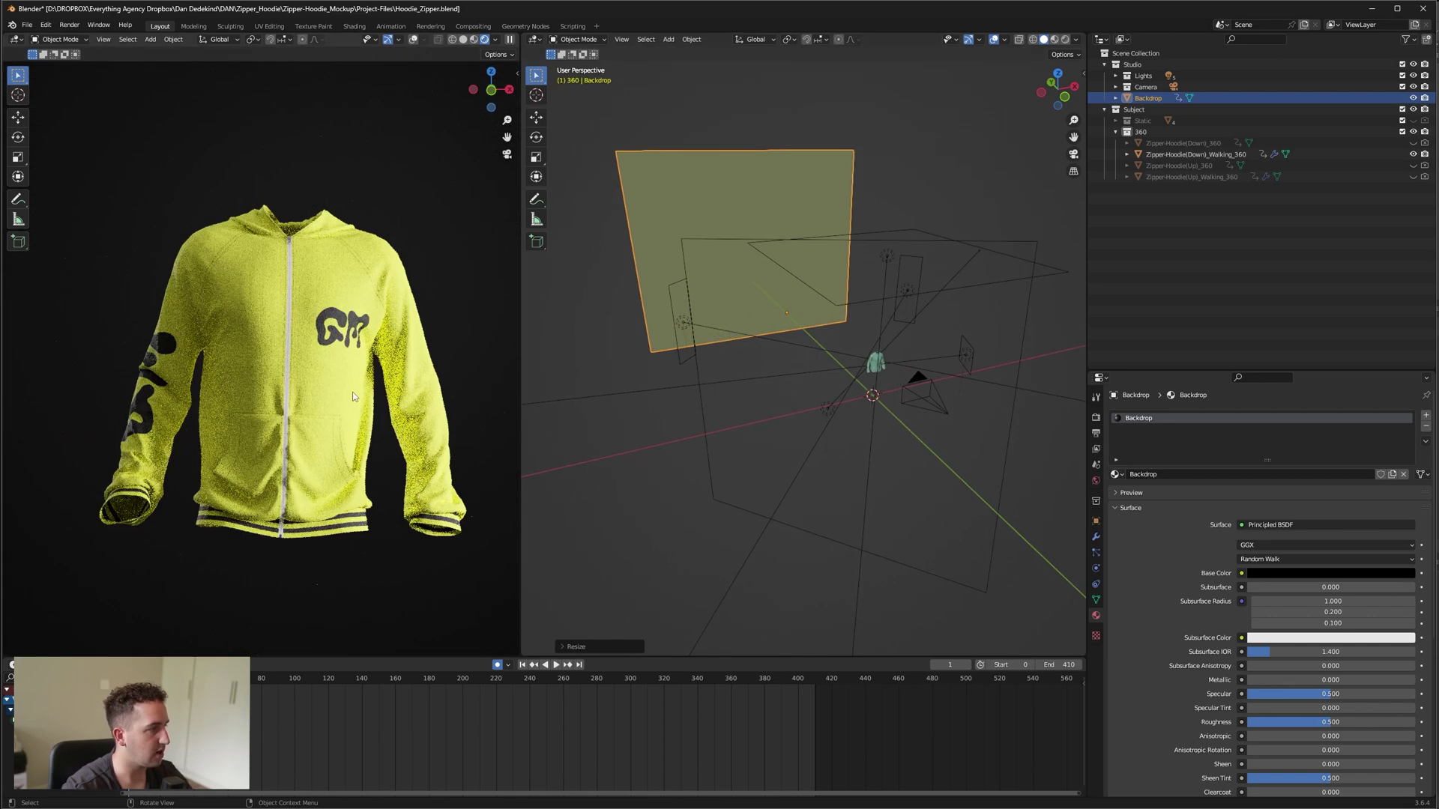
Step: Open Render Properties and confirm the Cycles Max Samples value stays at 300
left_click(1096, 419)
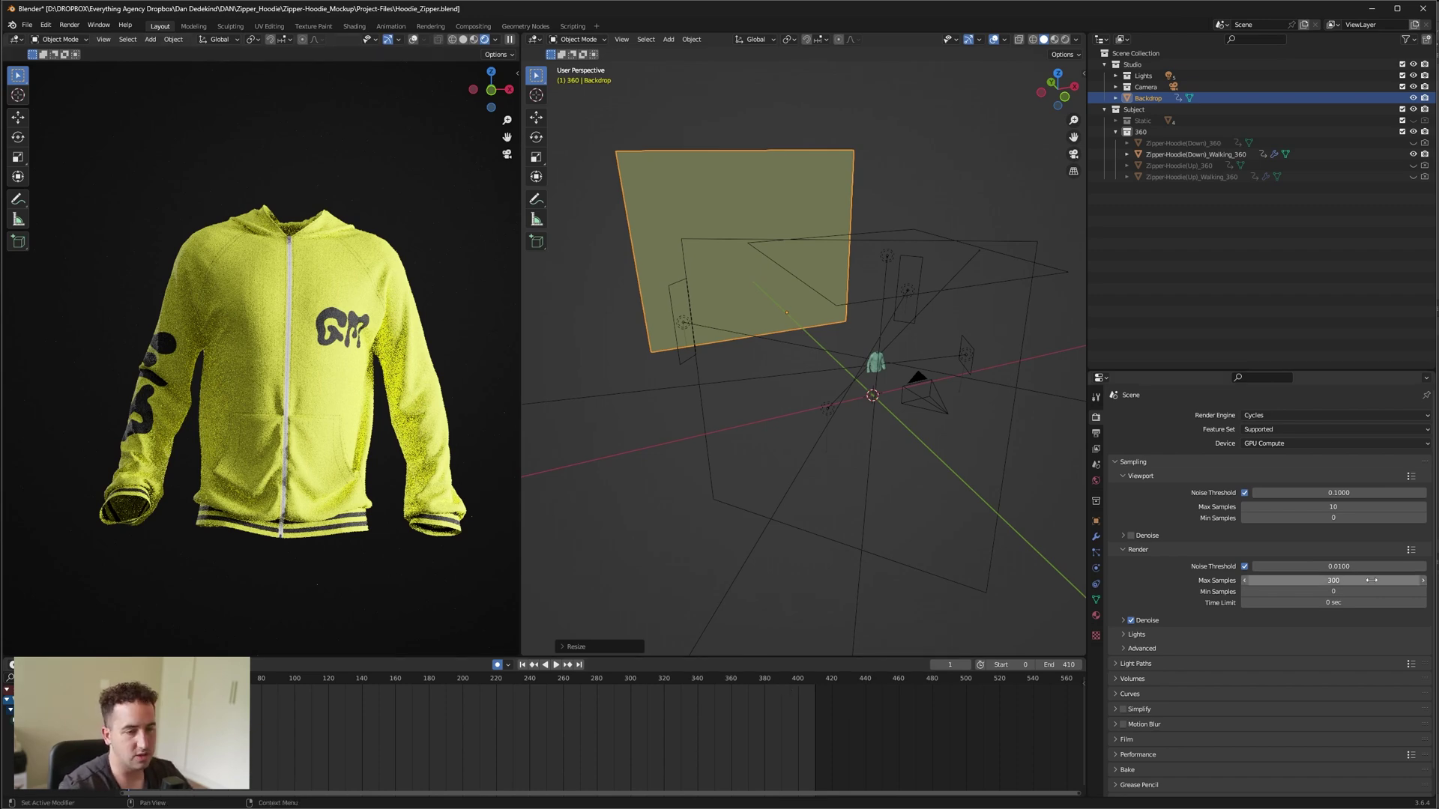
left_click(1266, 581)
key("Return")
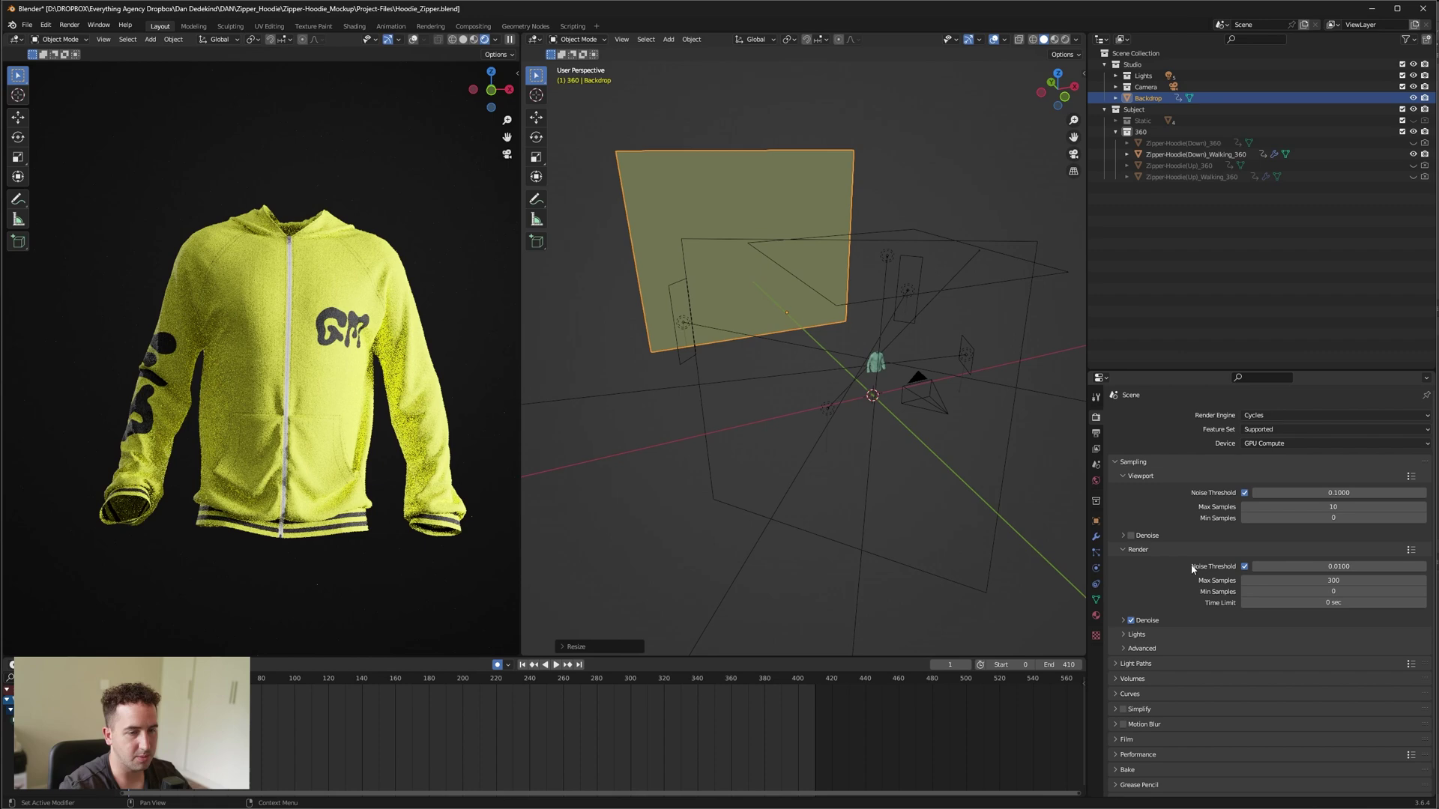
Step: In Output Properties, set Resolution X to 1080 and Resolution Y to 1920
left_click(1096, 439)
scroll(300, 417, "down", 3)
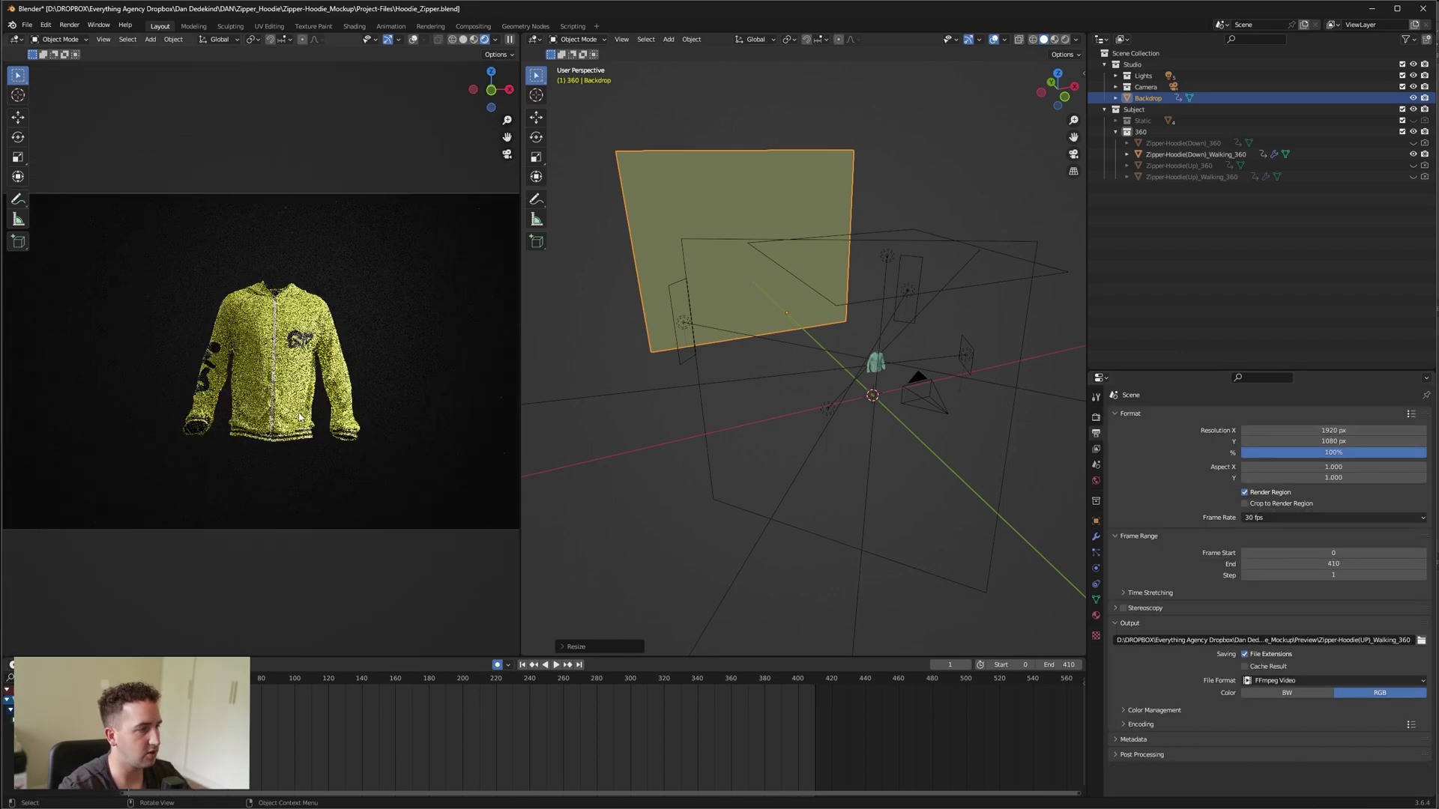
scroll(299, 418, "down", 2)
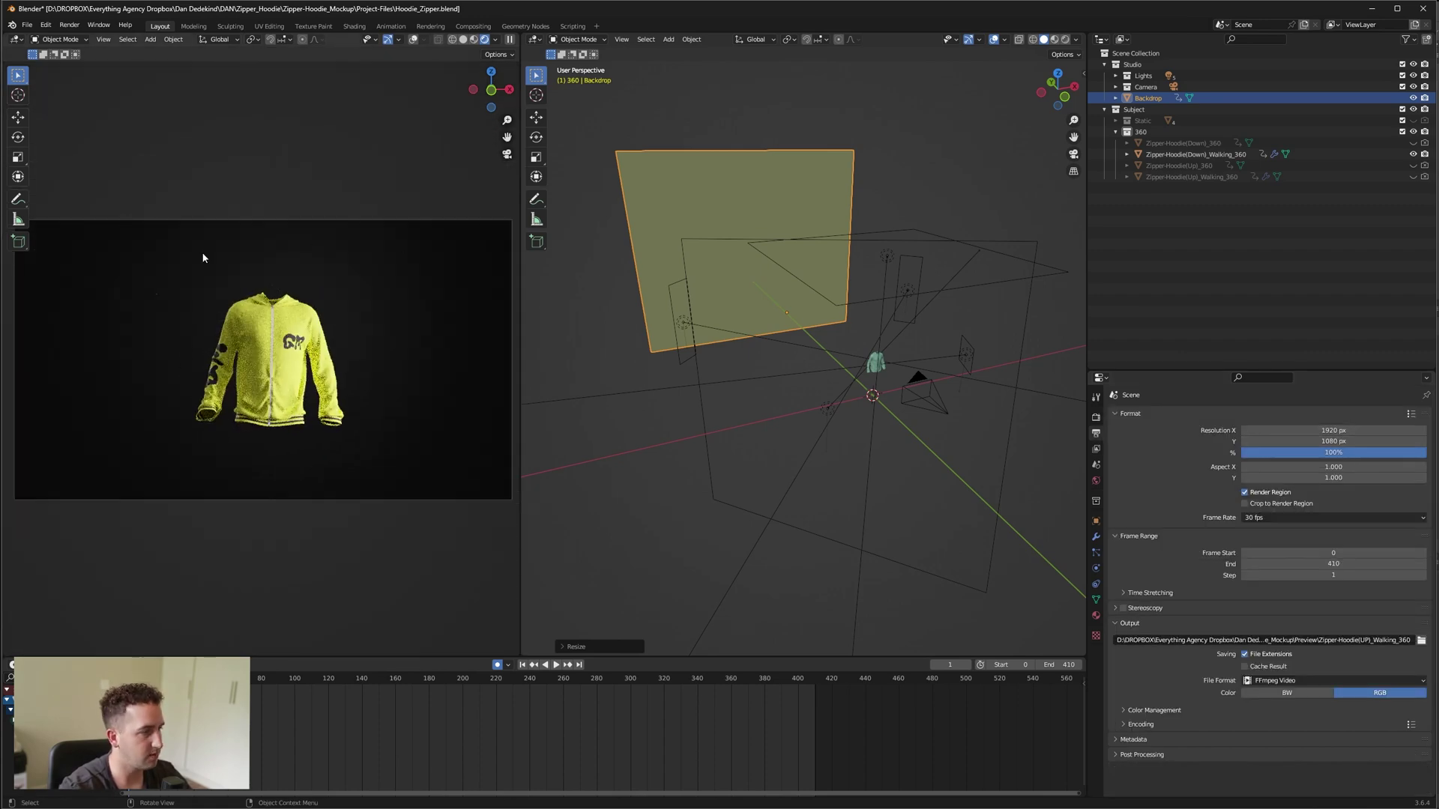
left_click(1327, 431)
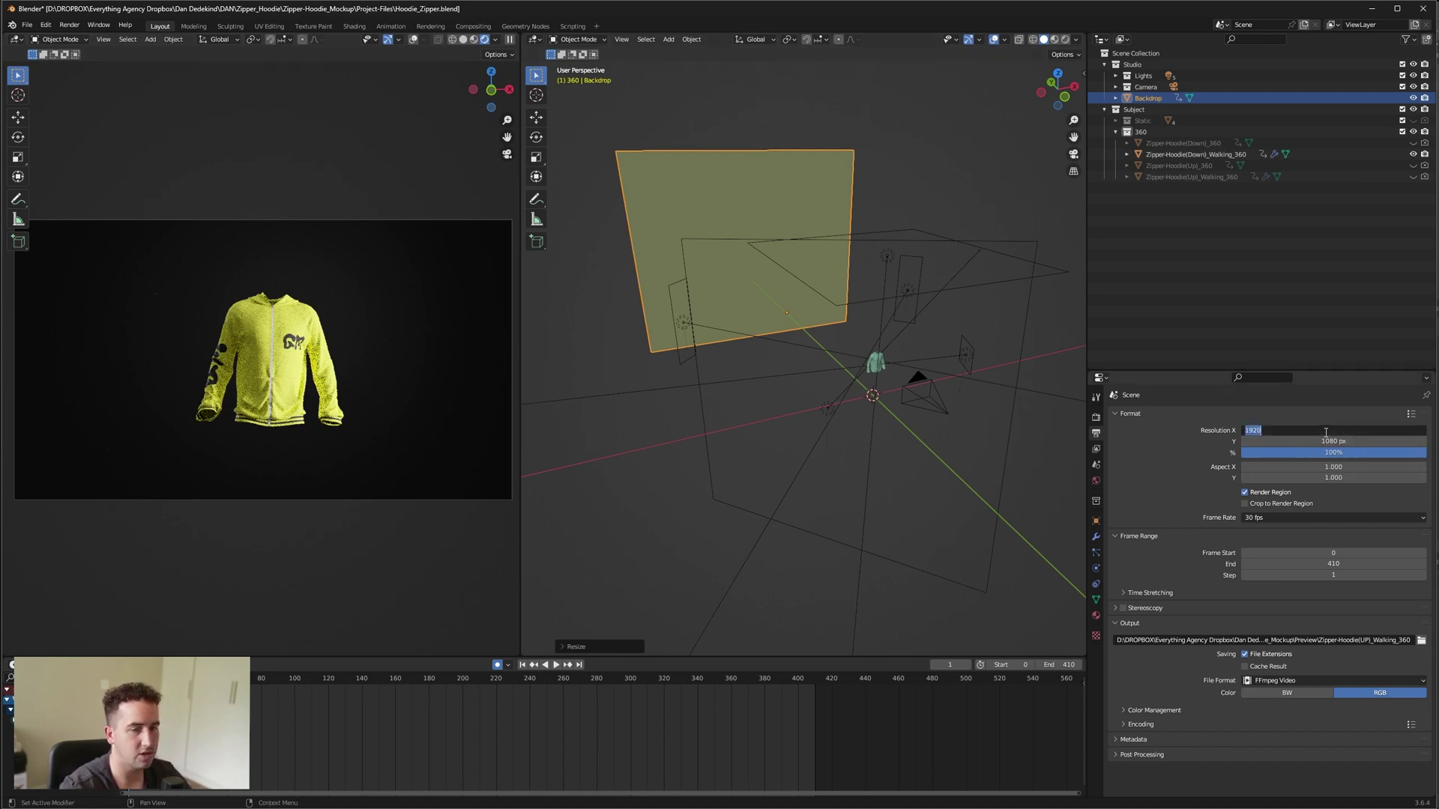
type("1080")
key("Tab")
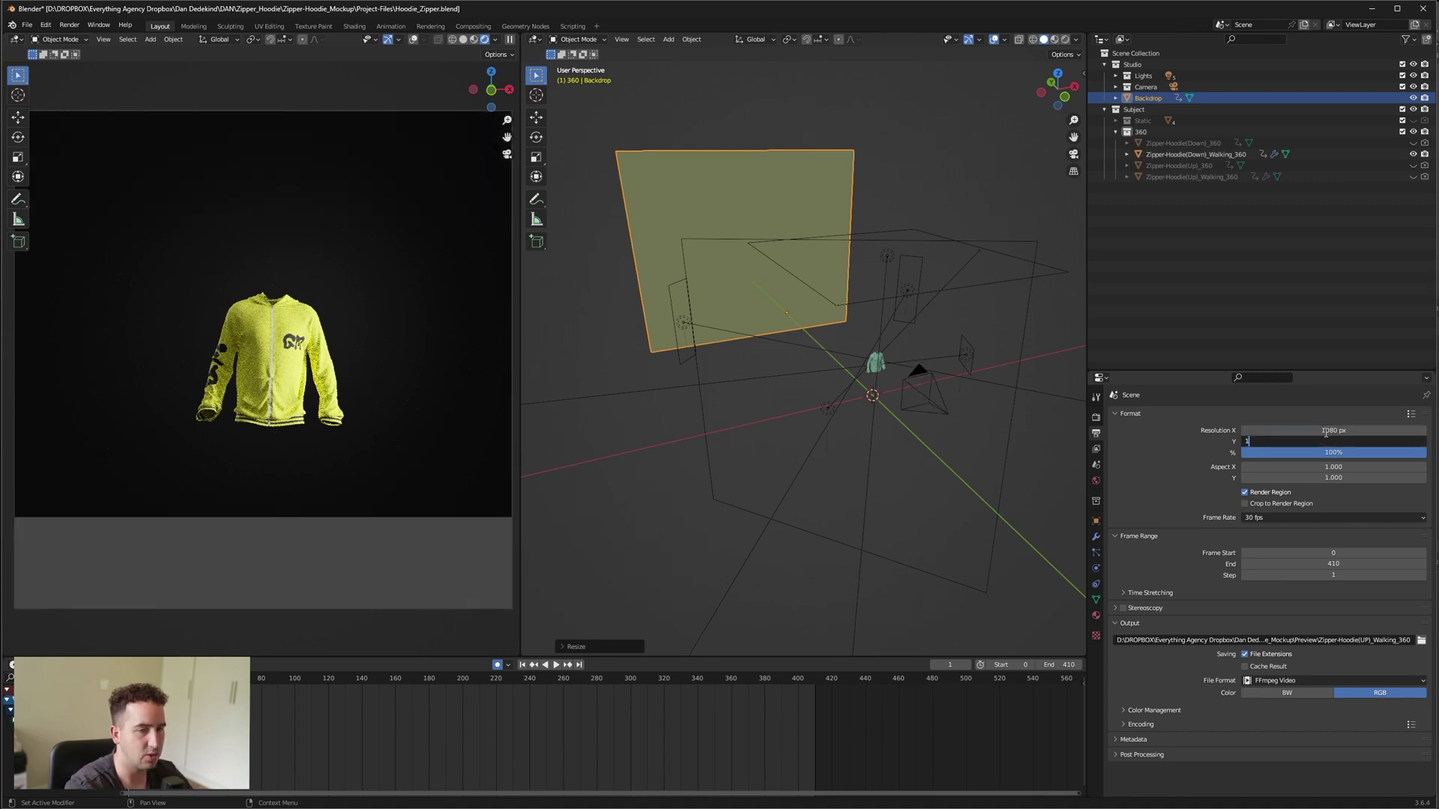
type("1920")
key("Return")
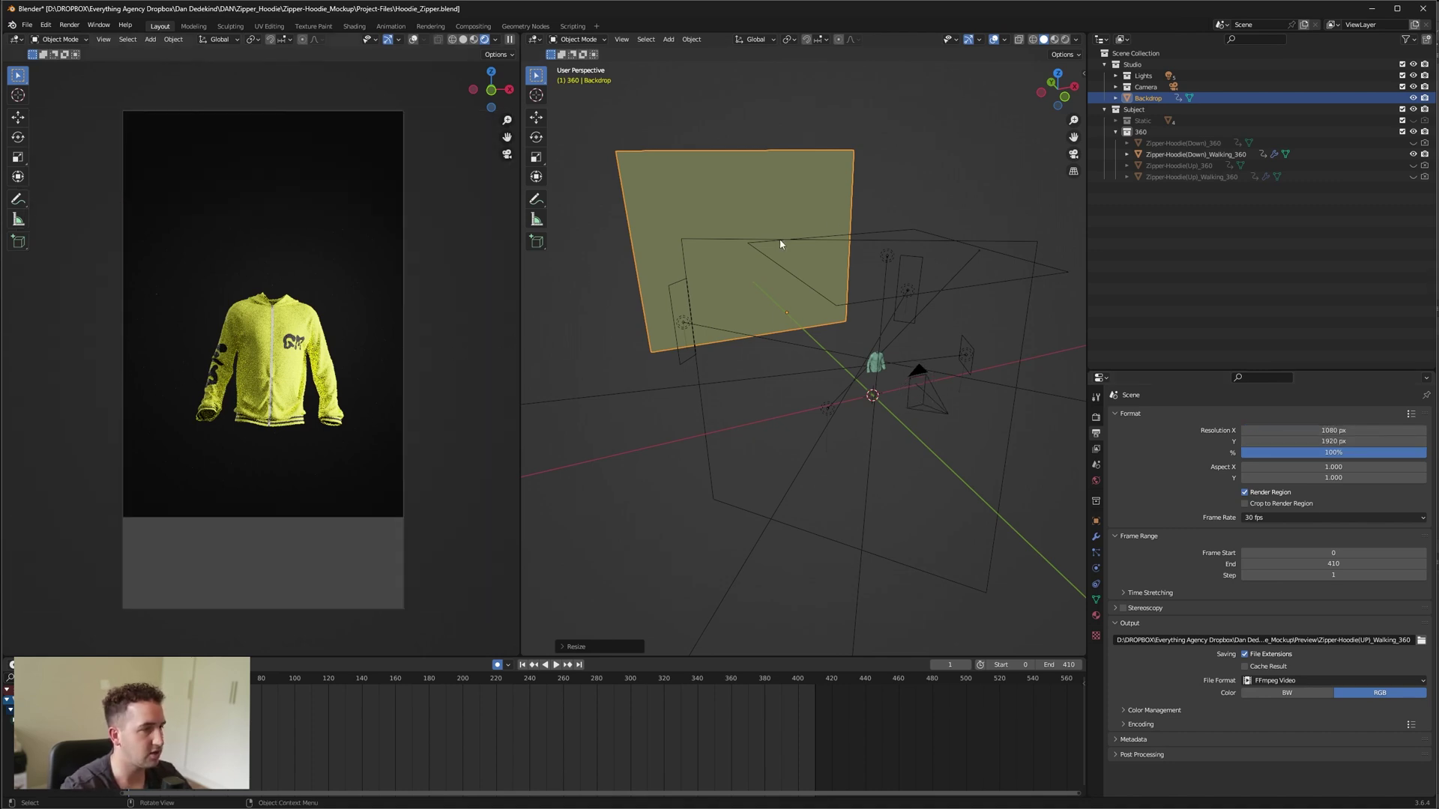
middle_click_drag(780, 243, 776, 222)
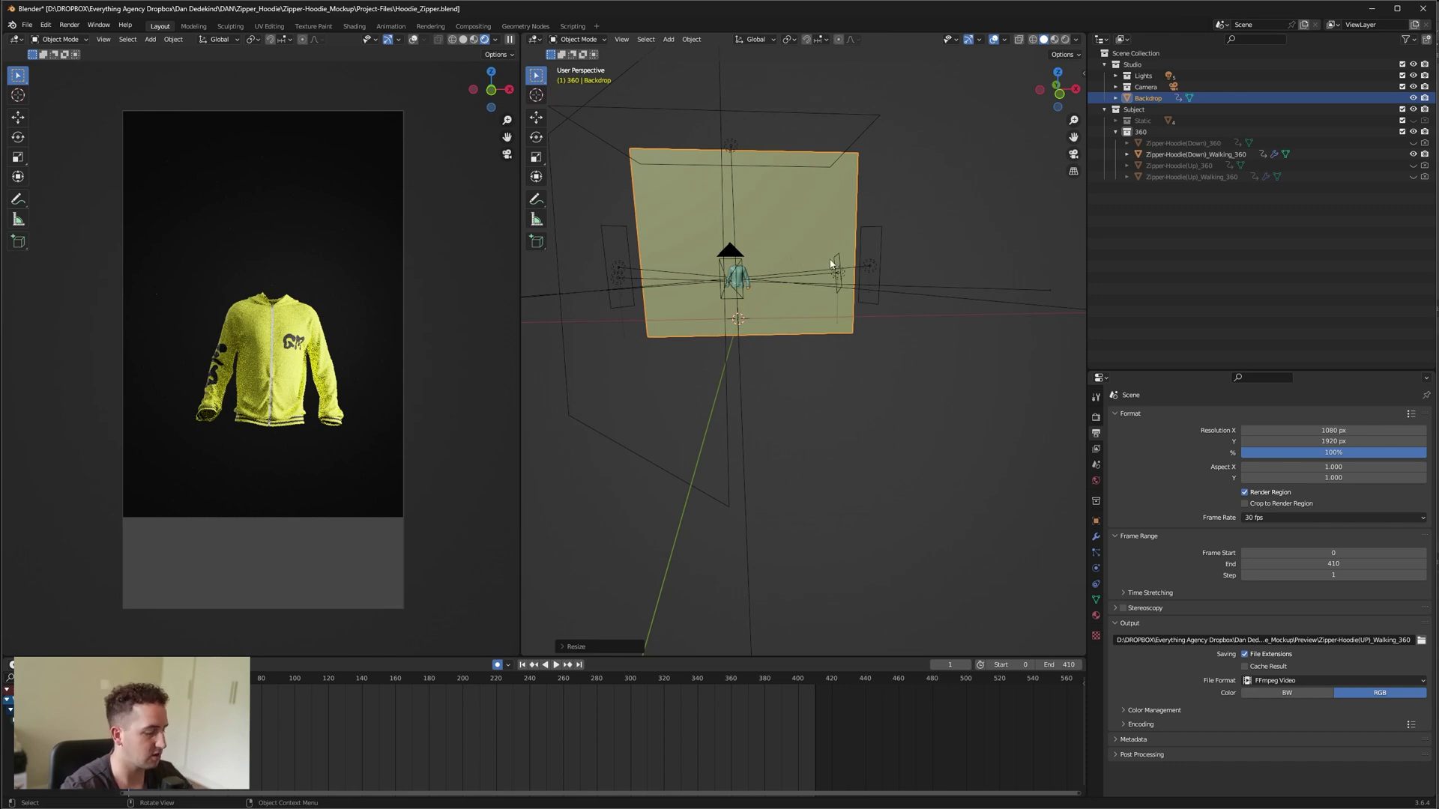
Step: Lower the backdrop vertically and enlarge it, then undo back to 1920 × 1080 landscape
key("g")
key("z")
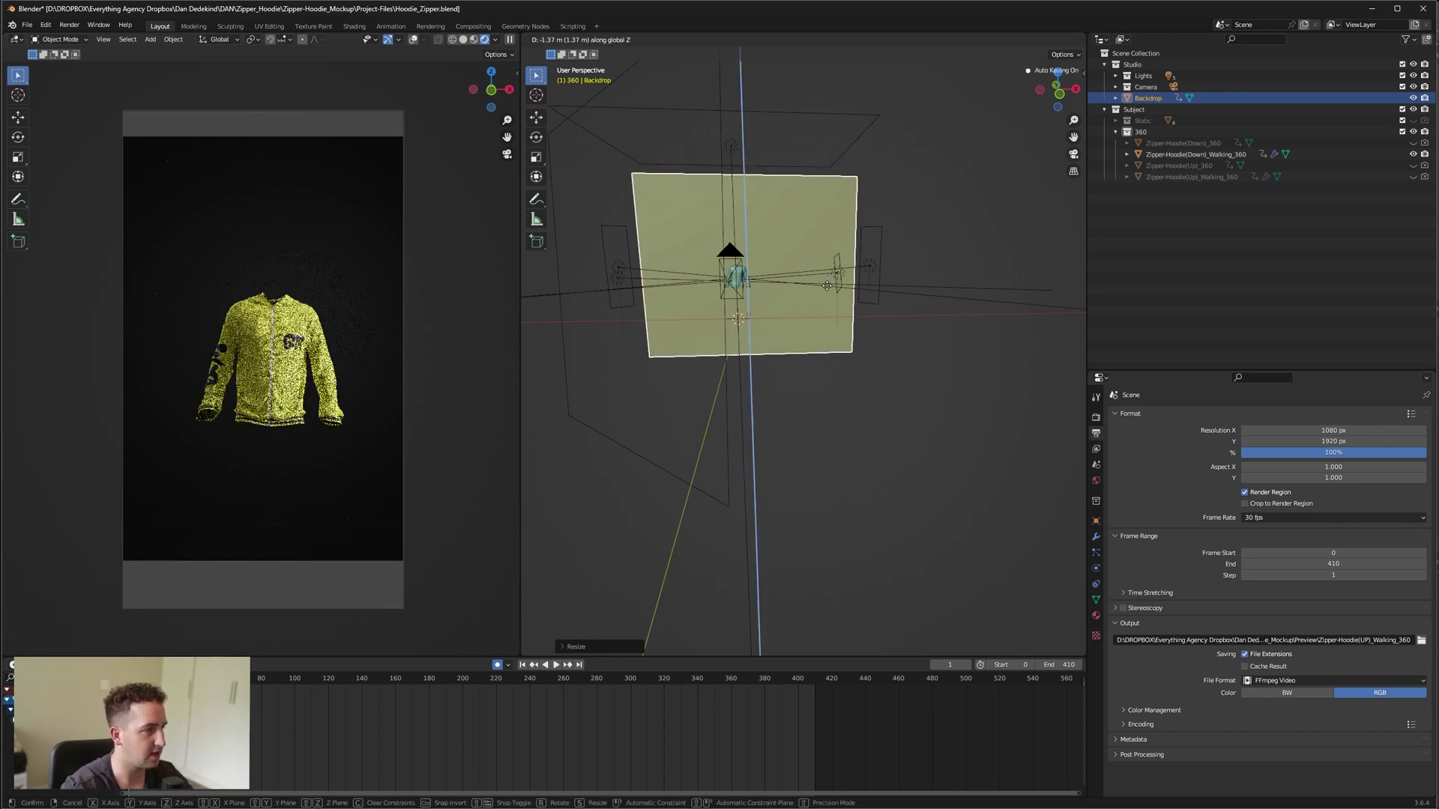
left_click(827, 287)
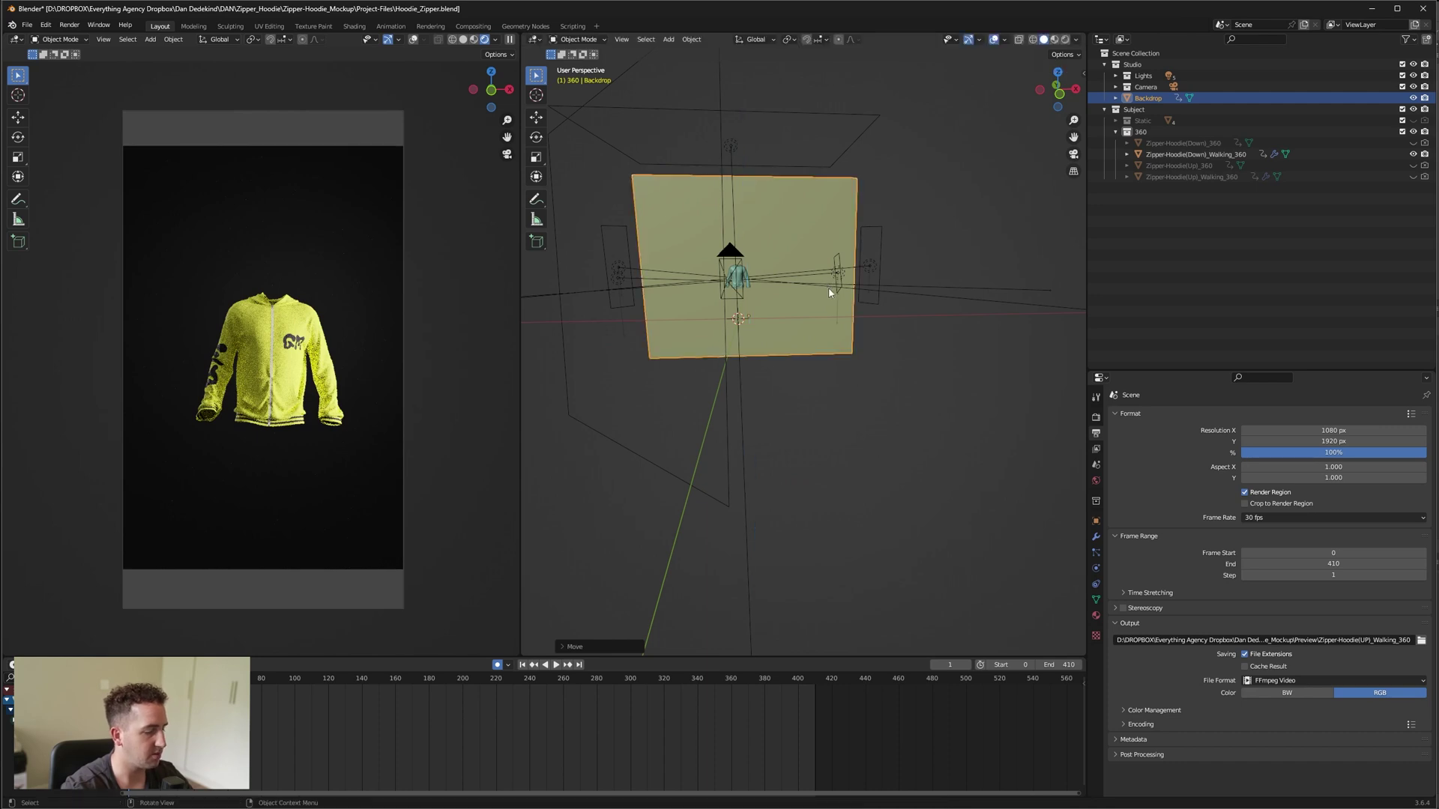
key("s")
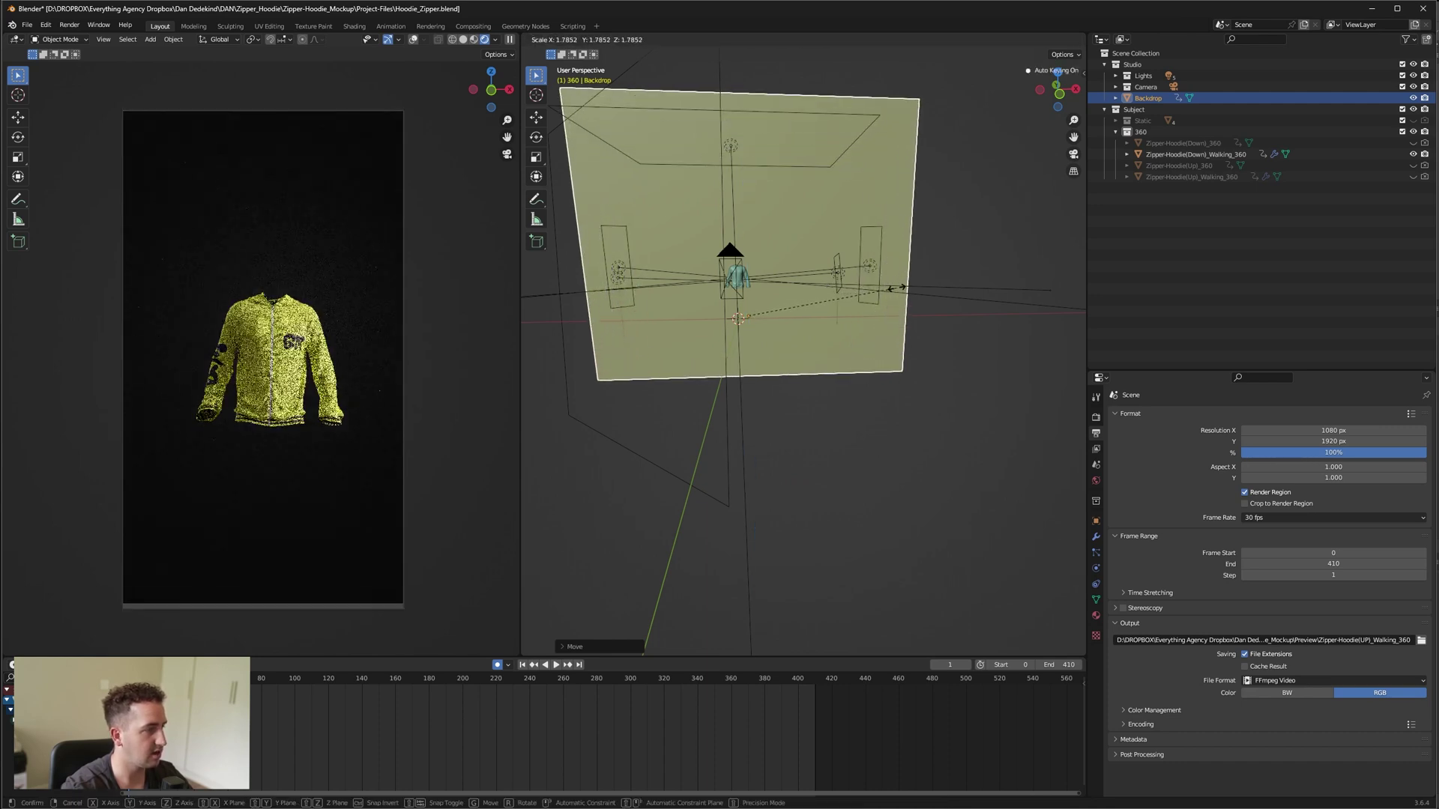
left_click(924, 289)
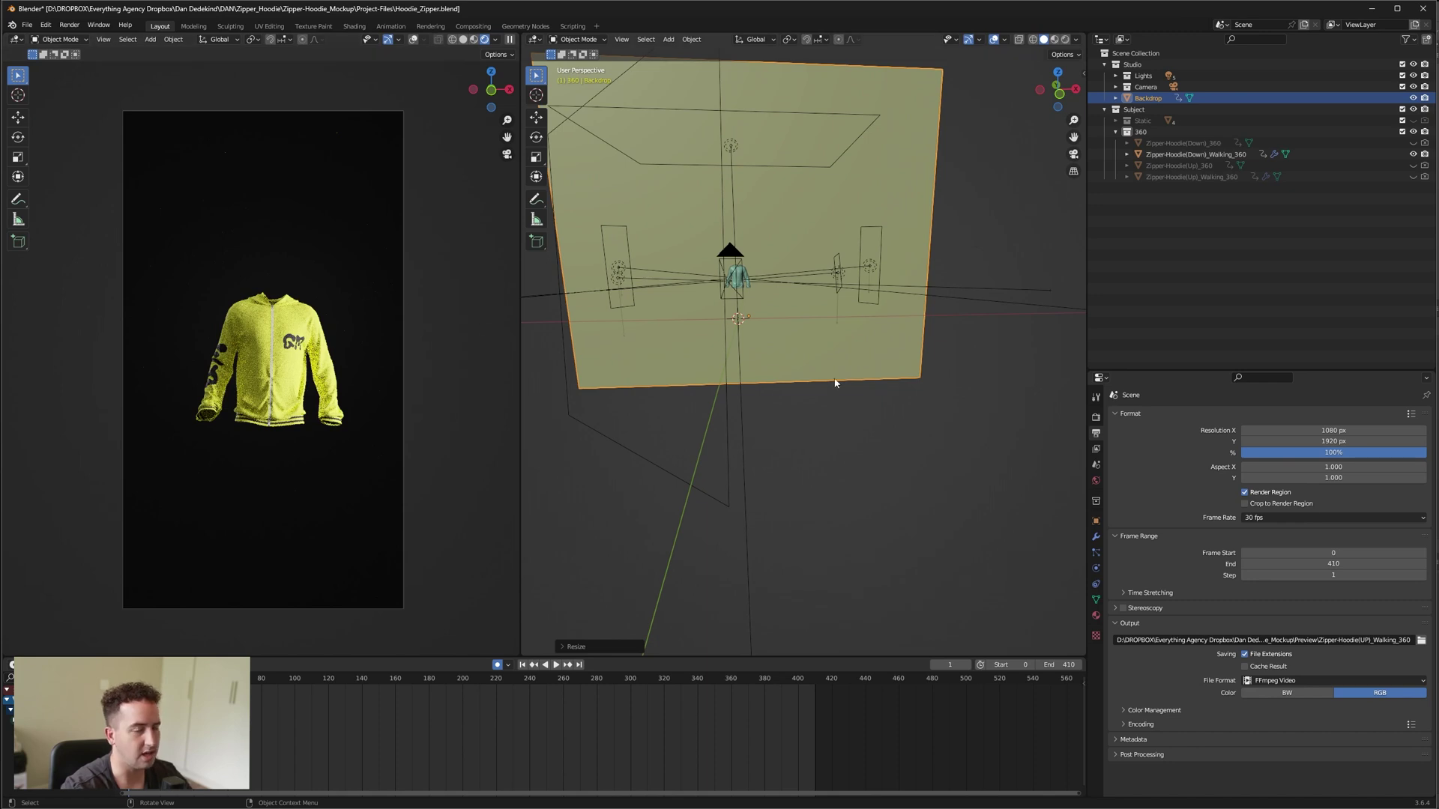
key("ctrl+z")
key("ctrl+z")
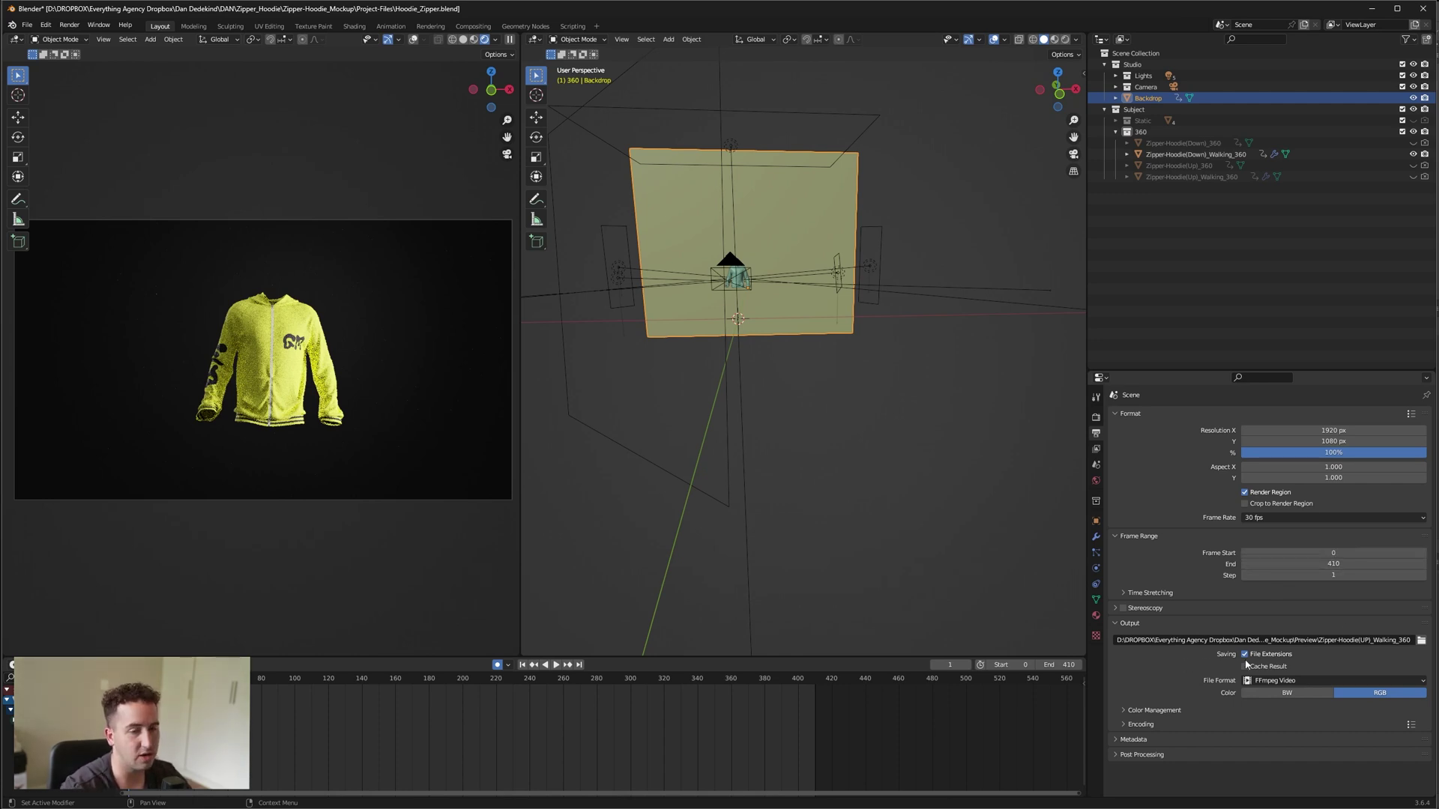
Step: Point the render output path to the Desktop folder
left_click(1421, 642)
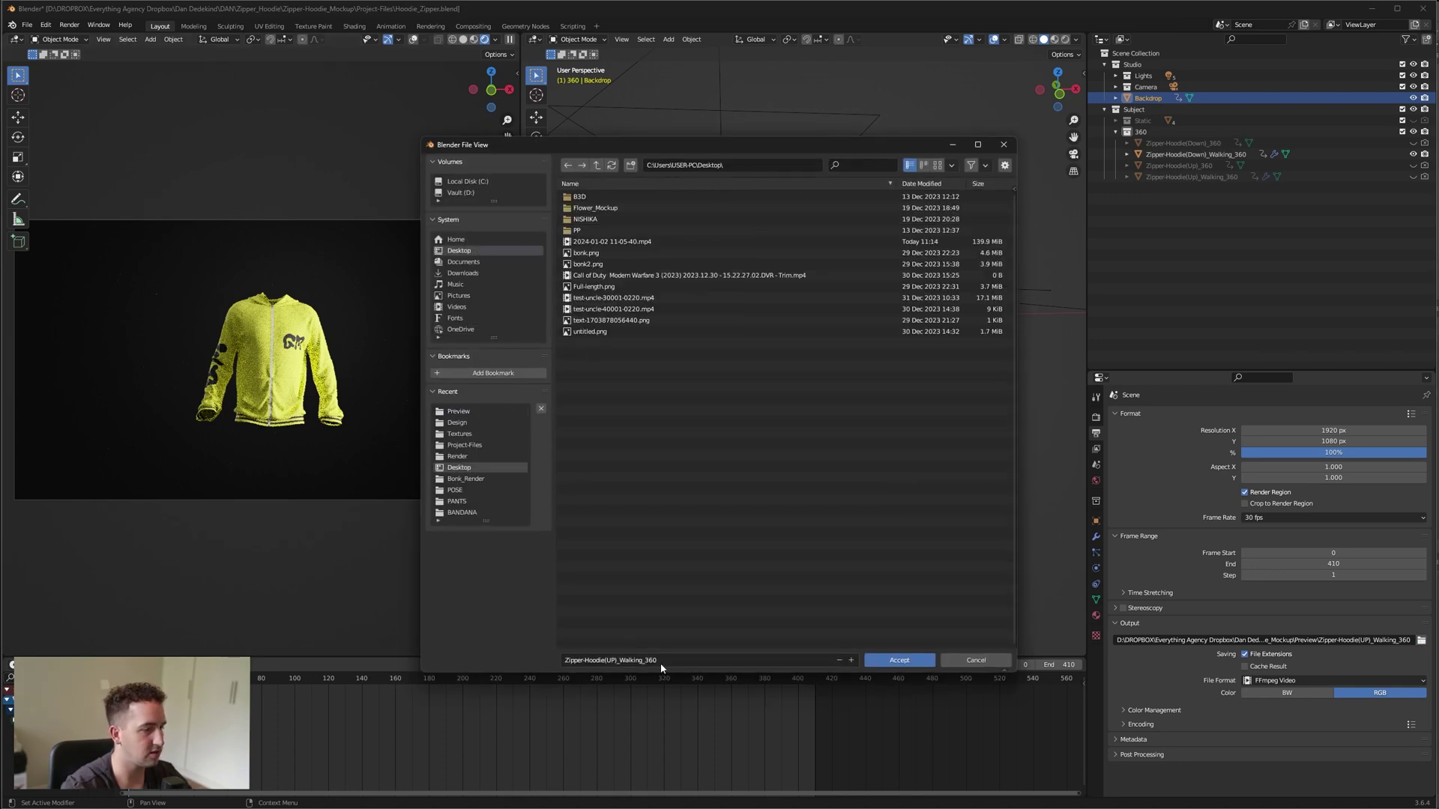
left_click(759, 664)
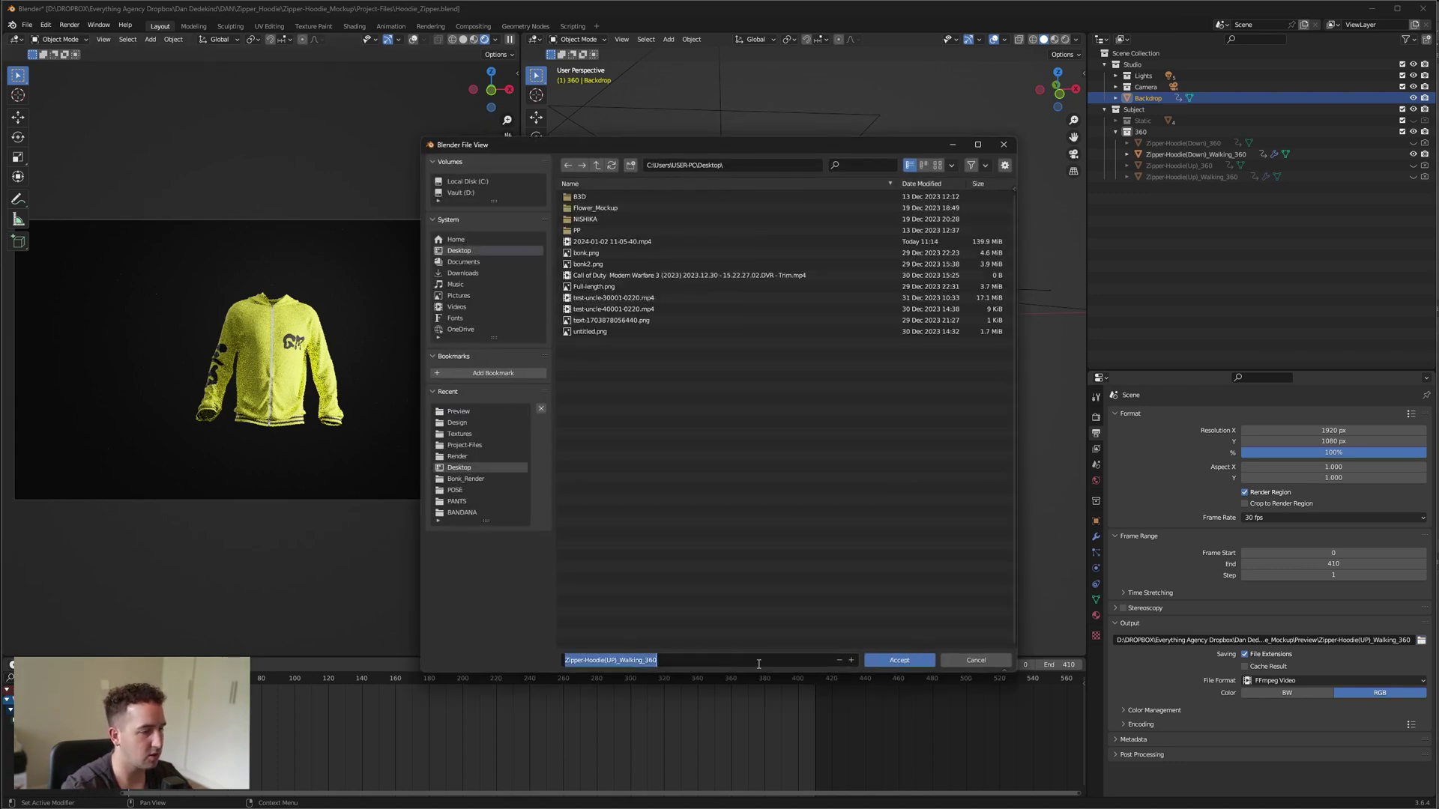
left_click(899, 659)
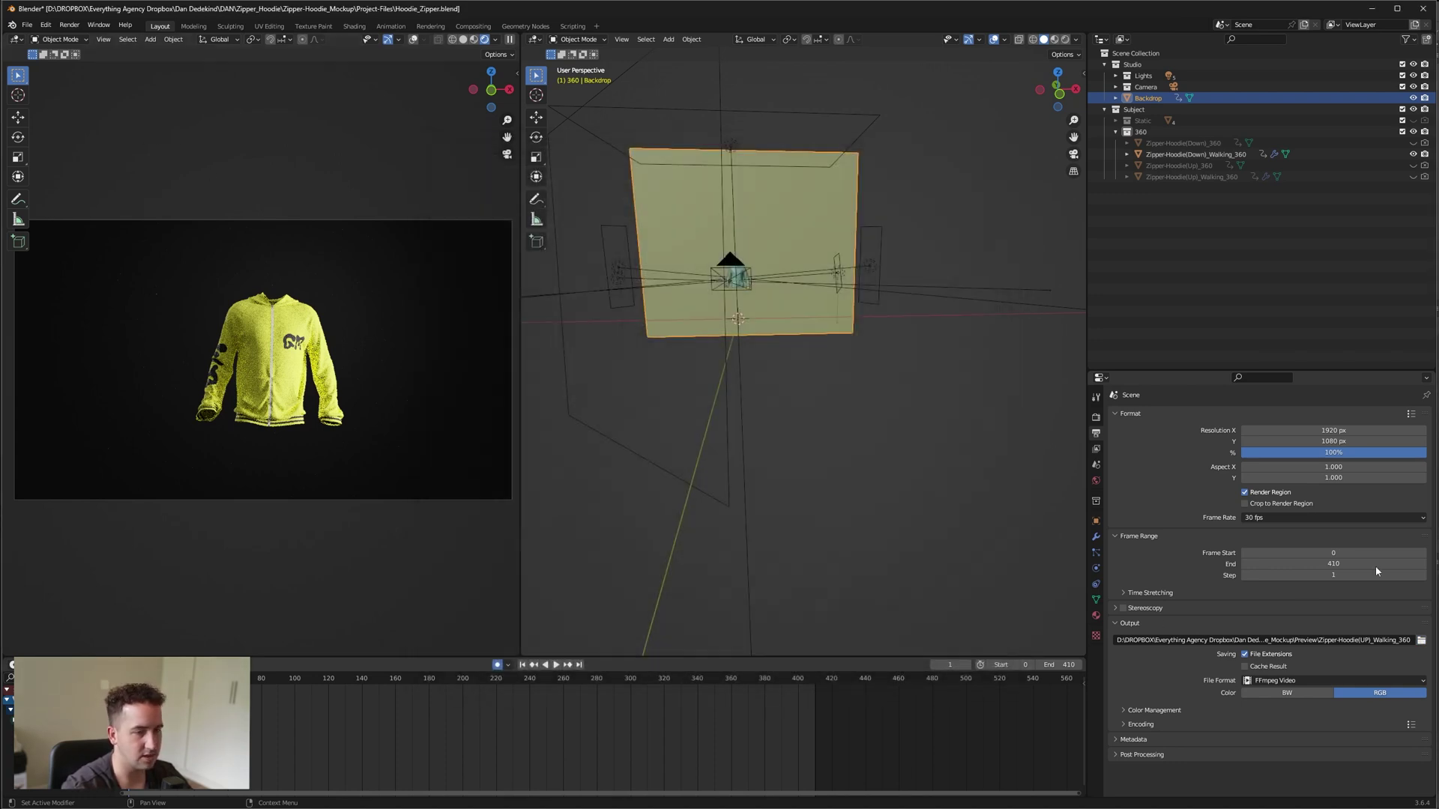
Step: Keep FFmpeg Video as the file format and apply the H264 in MP4 encoding preset
left_click(1314, 682)
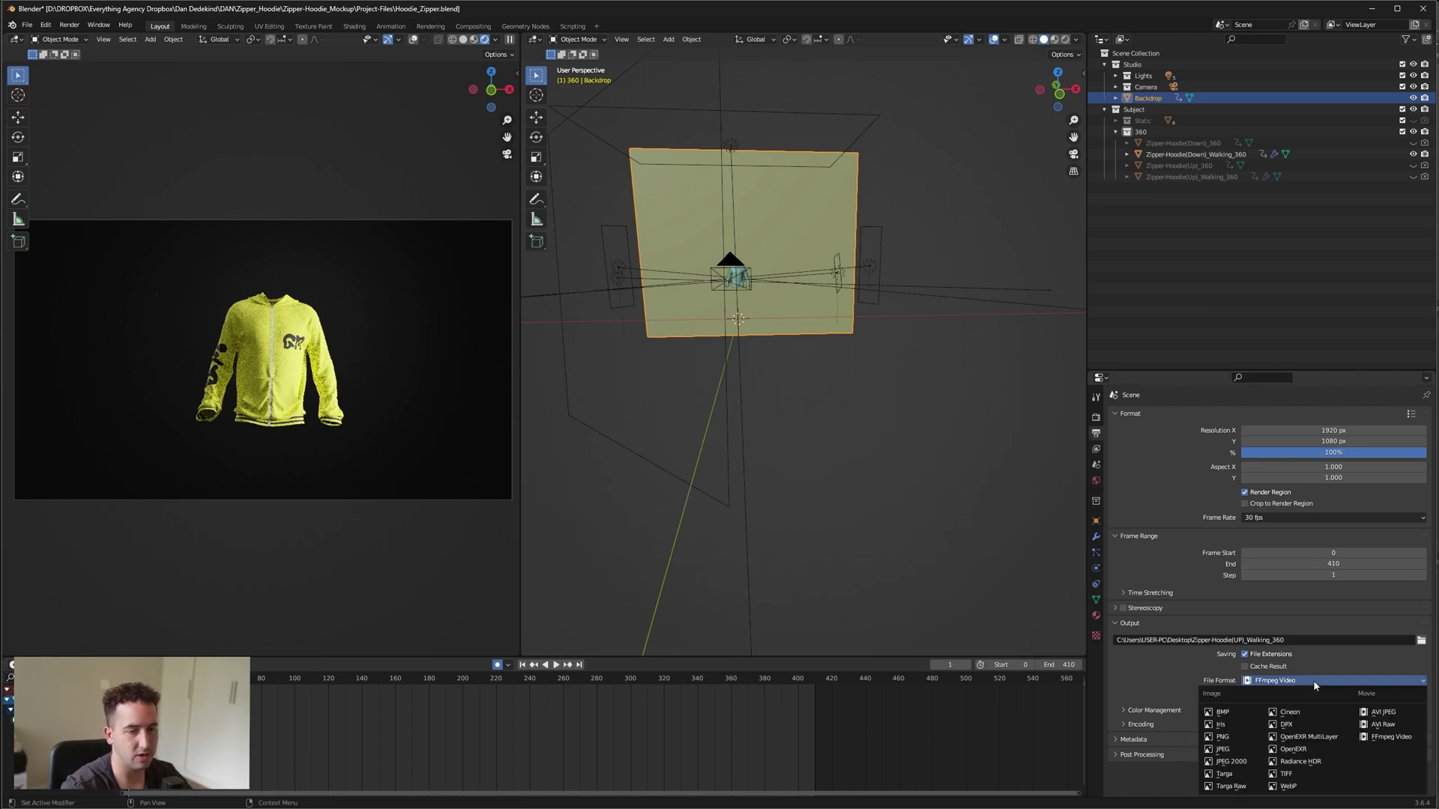
left_click(1314, 682)
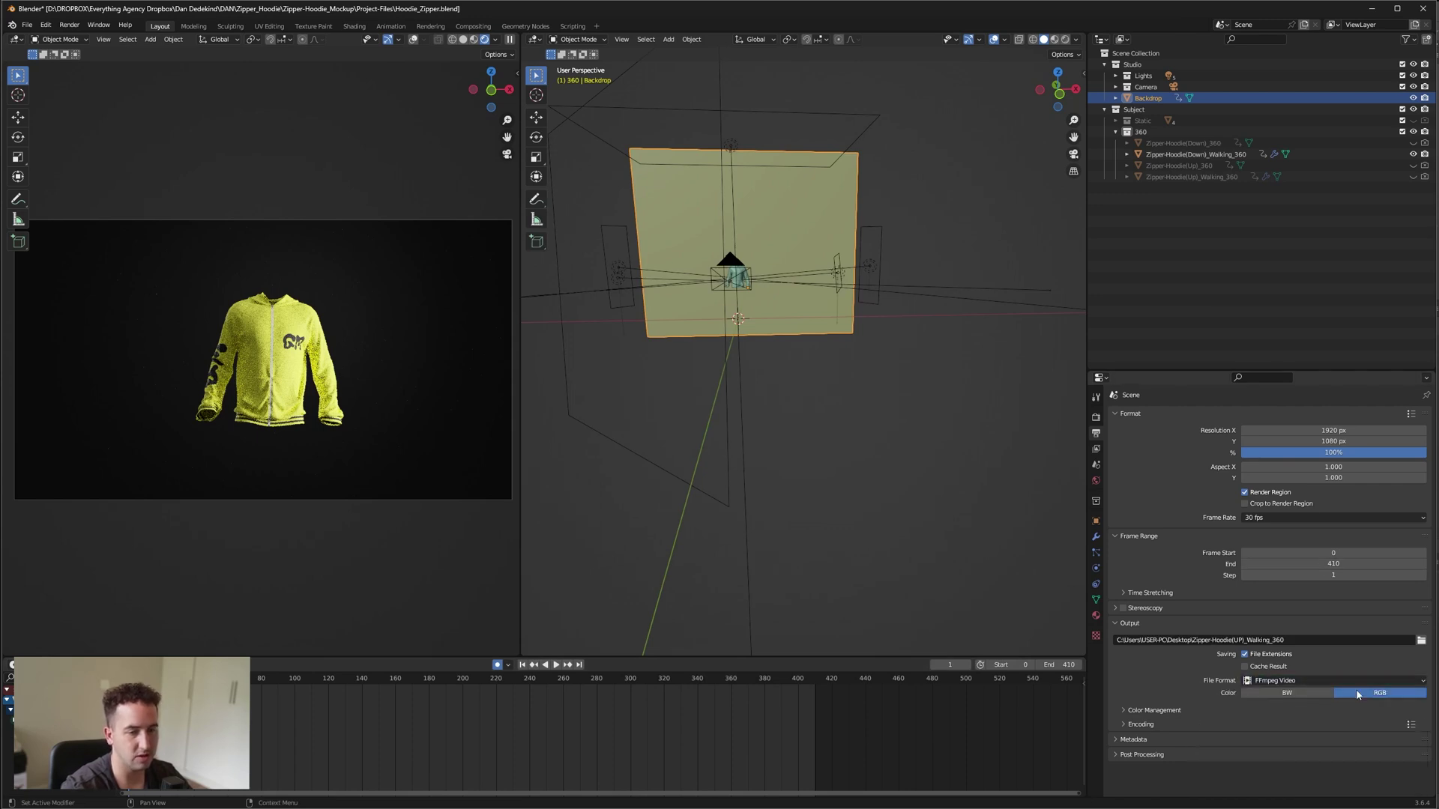
left_click(1411, 726)
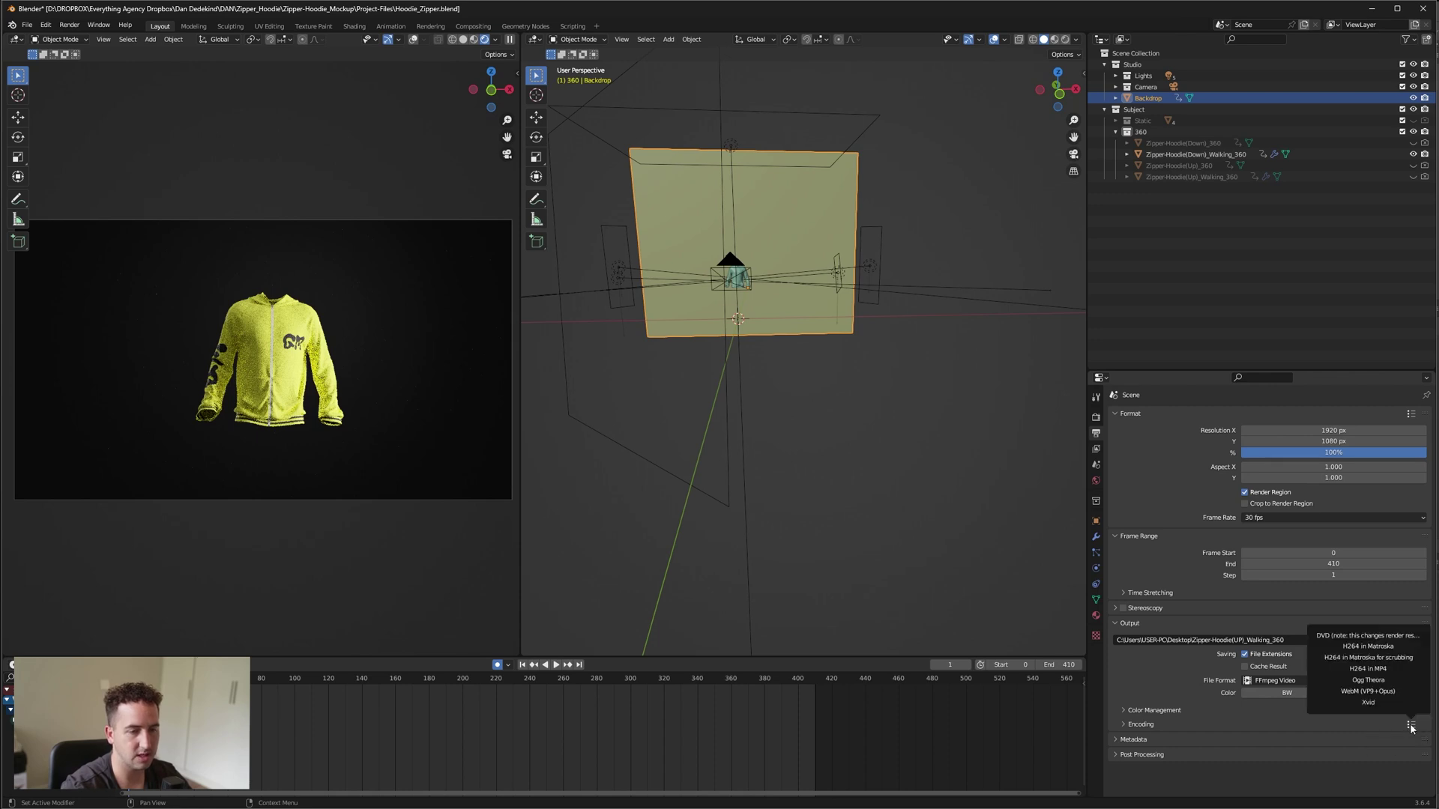
left_click(1365, 669)
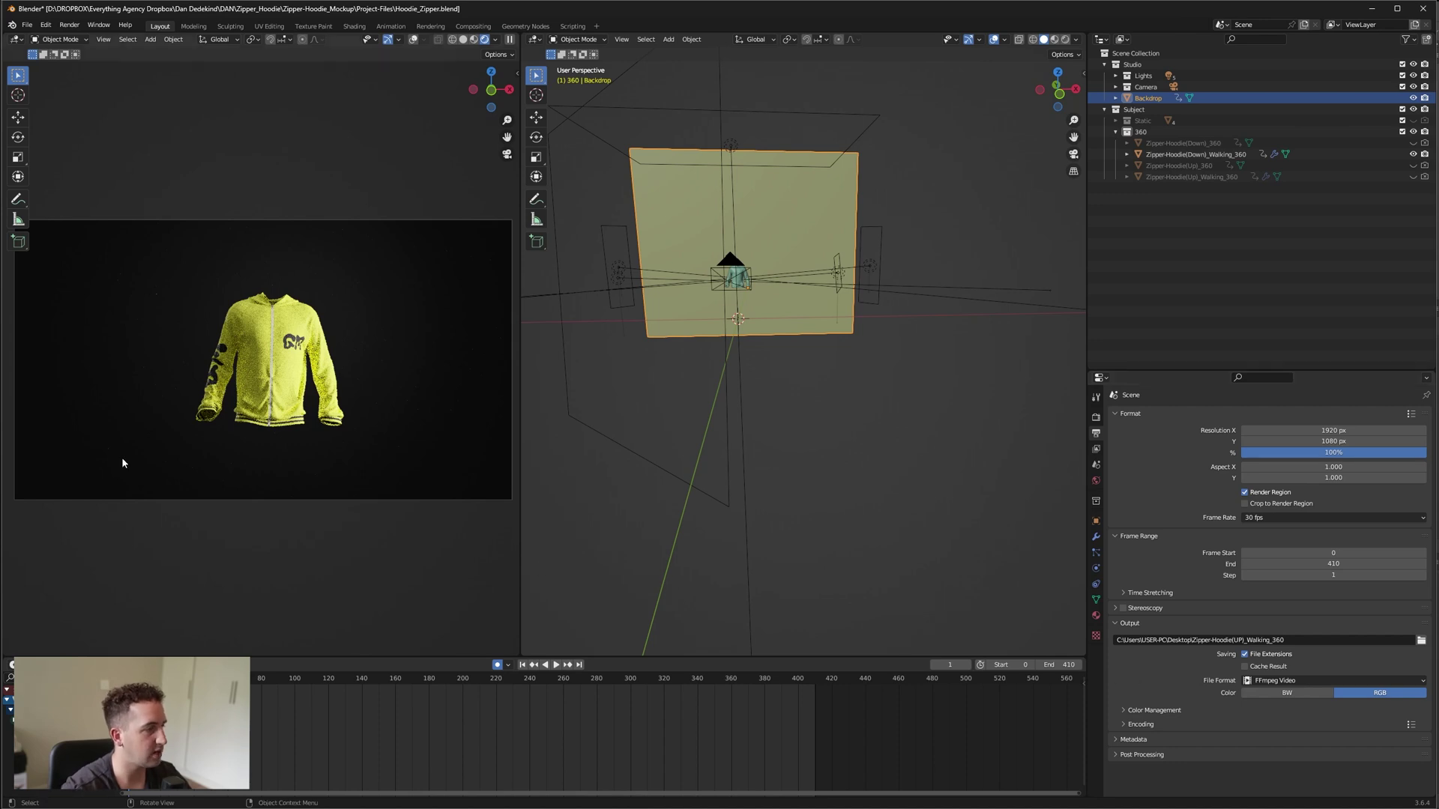
Step: Run Render Animation from the Render menu to render the full hoodie animation
left_click(69, 25)
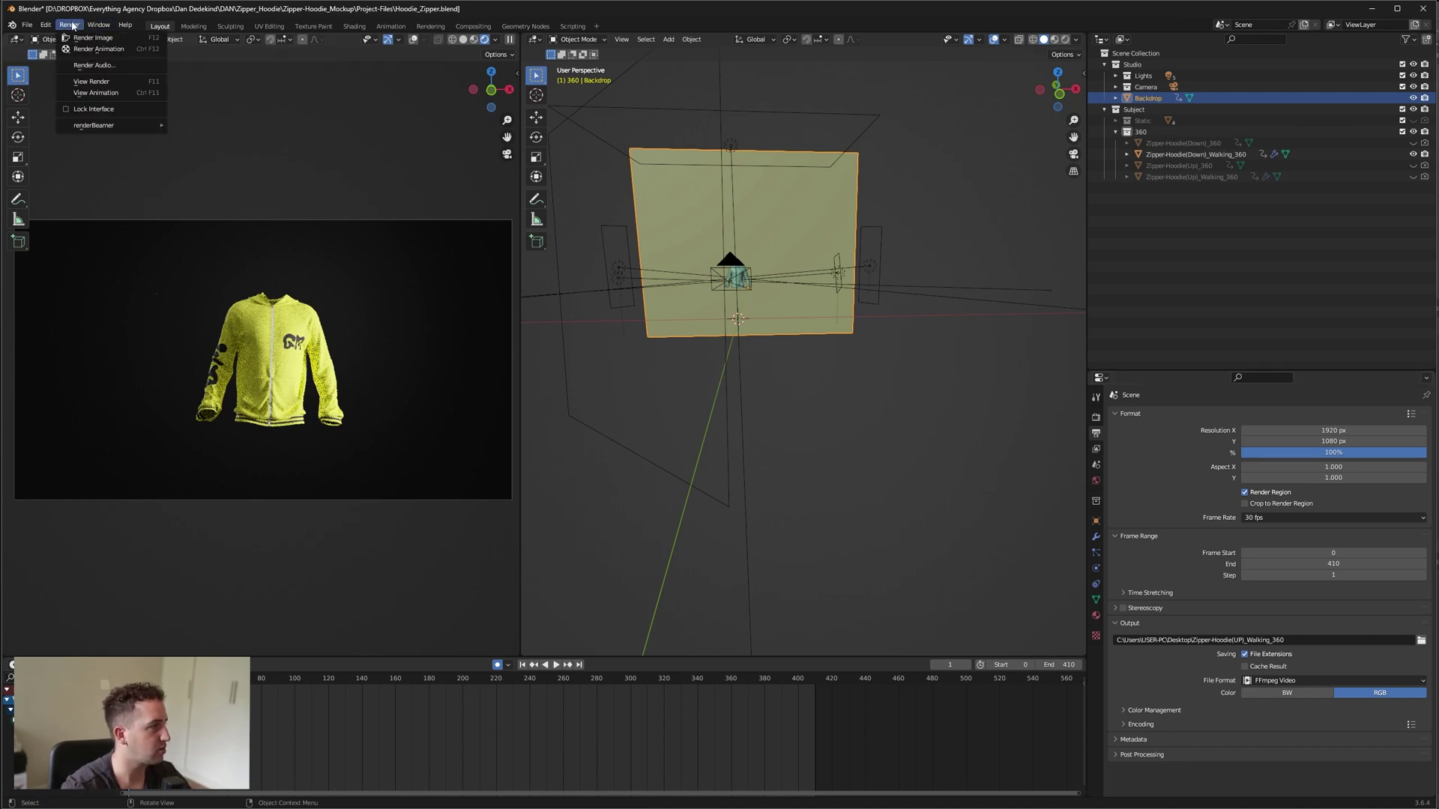
left_click(101, 50)
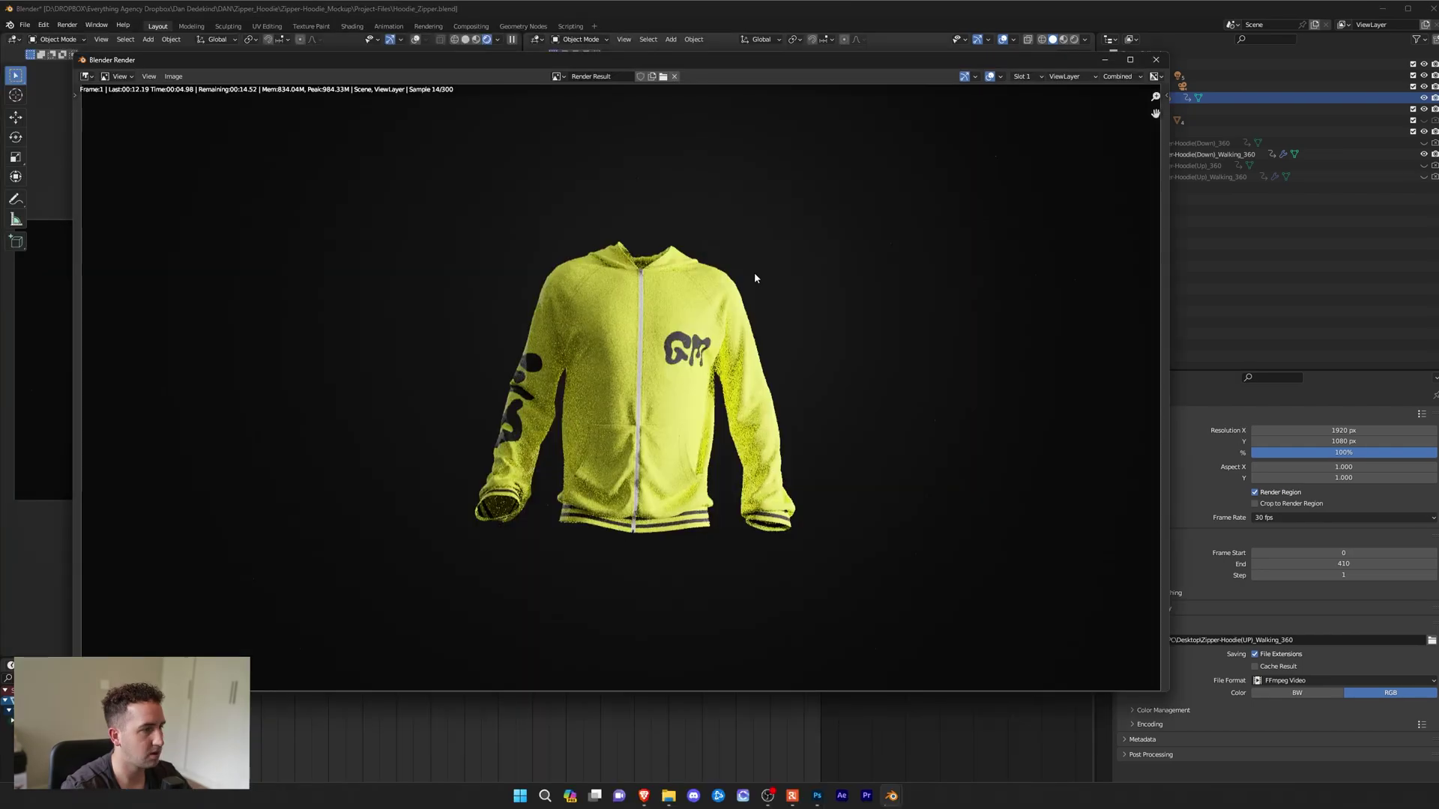